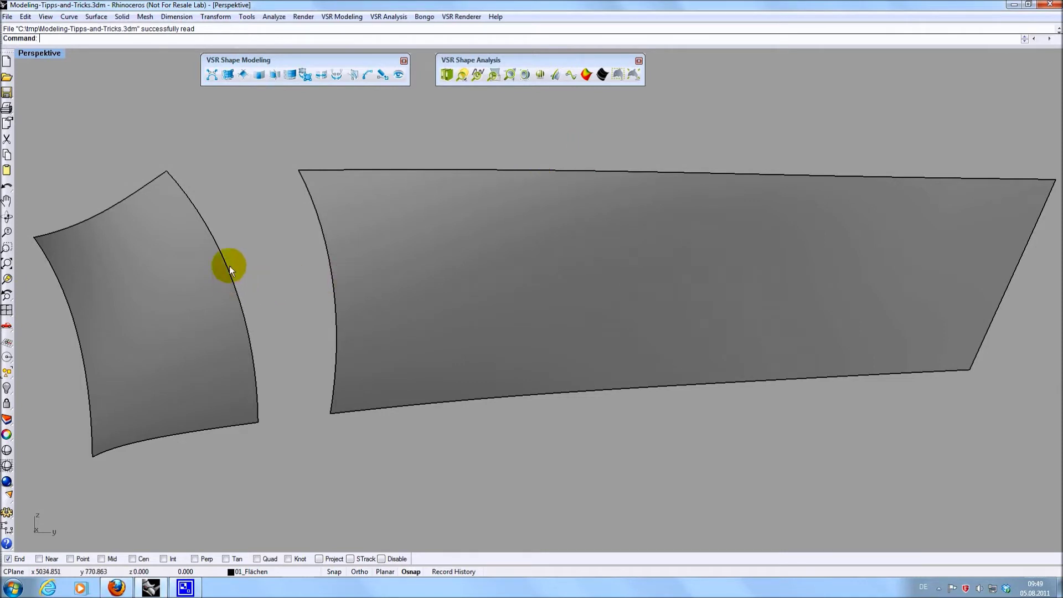
Step: Start a blend surface between the left surface's right edge and the big surface's left edge
{"action": "left_click", "coordinate": [96, 16]}
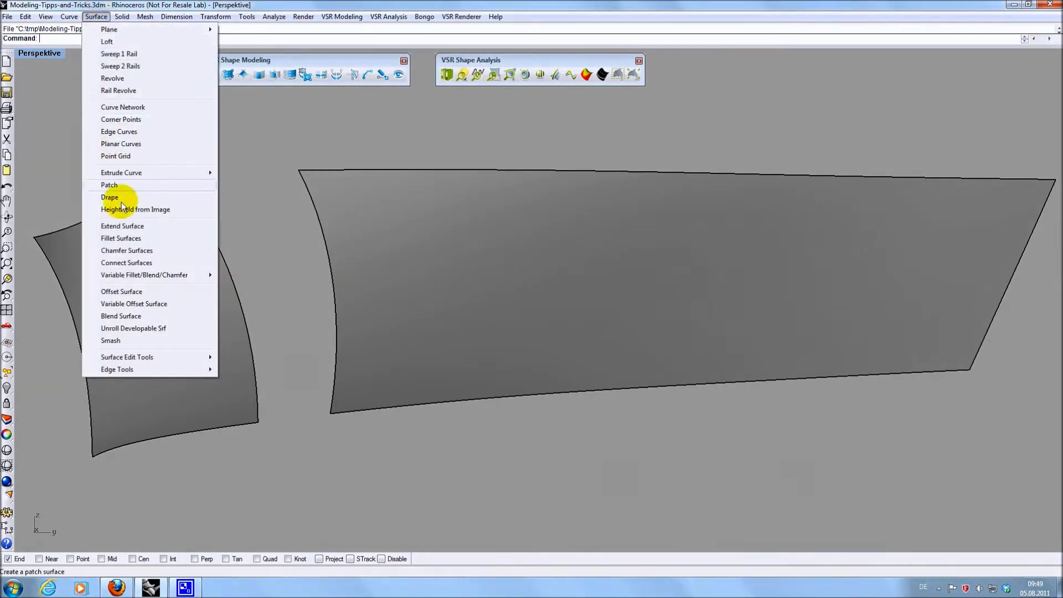
{"action": "left_click", "coordinate": [141, 316]}
{"action": "left_click", "coordinate": [238, 296]}
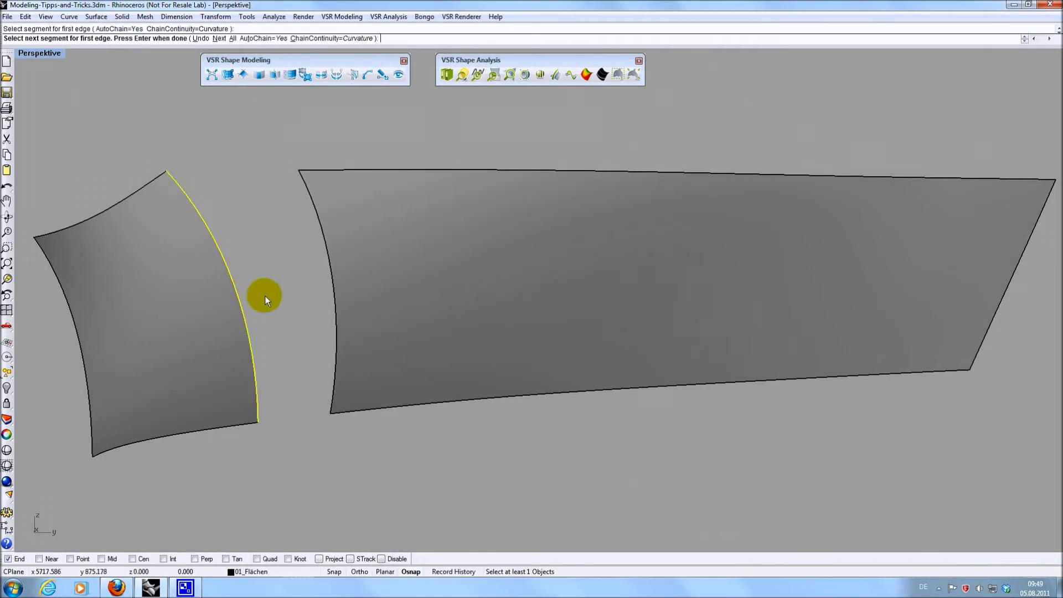
{"action": "key", "text": "Return"}
{"action": "left_click", "coordinate": [334, 296]}
{"action": "key", "text": "Return"}
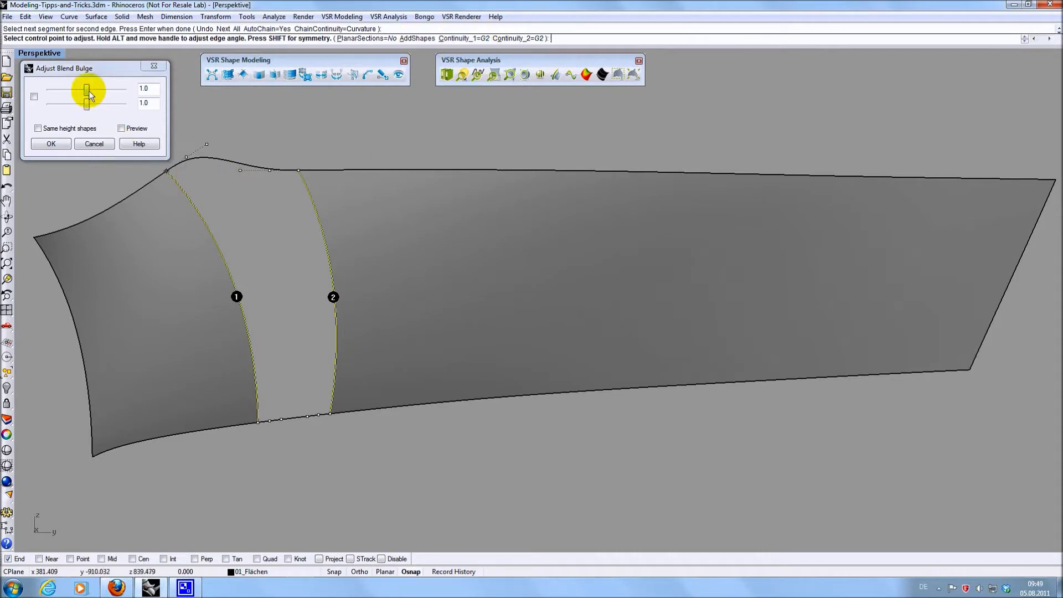
Step: Adjust the blend bulge, lowering both bulge values to 0.895
{"action": "left_click", "coordinate": [207, 144]}
{"action": "left_click", "coordinate": [269, 170]}
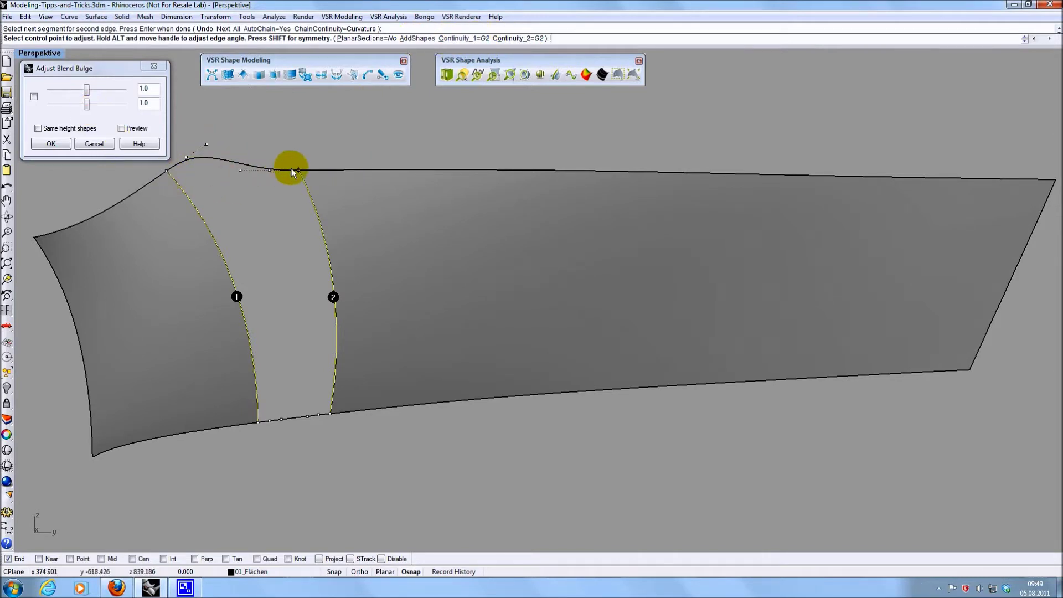
{"action": "mouse_move", "coordinate": [87, 89]}
{"action": "left_mouse_down"}
{"action": "mouse_move", "coordinate": [78, 92]}
{"action": "mouse_move", "coordinate": [94, 105]}
{"action": "mouse_move", "coordinate": [84, 104]}
{"action": "left_mouse_up"}
{"action": "left_click", "coordinate": [258, 327]}
{"action": "left_click", "coordinate": [278, 254]}
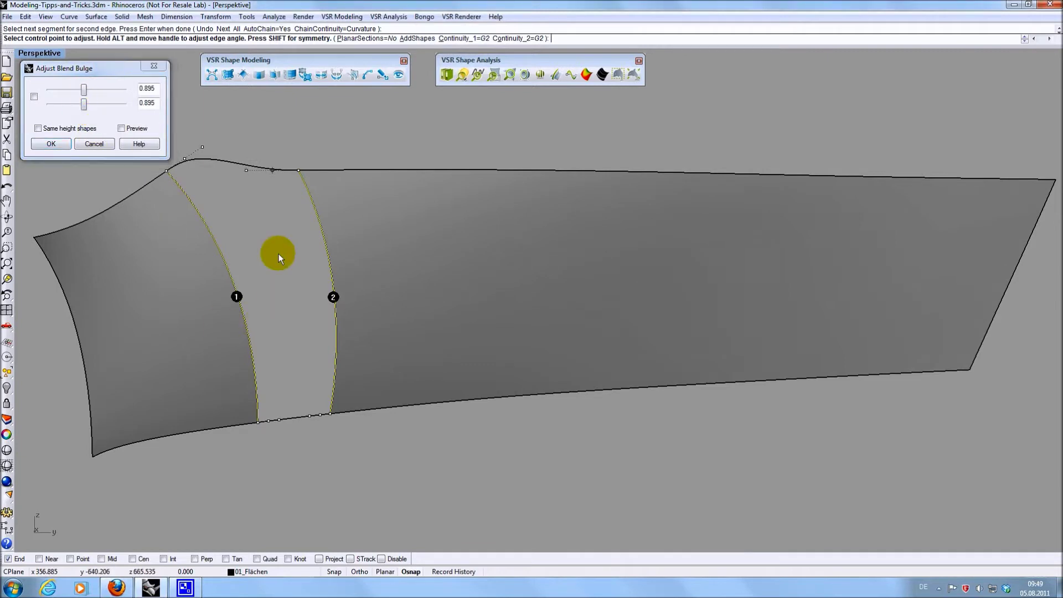
{"action": "left_click", "coordinate": [275, 17]}
Step: Start a zebra stripe analysis, then cancel it
{"action": "mouse_move", "coordinate": [289, 54]}
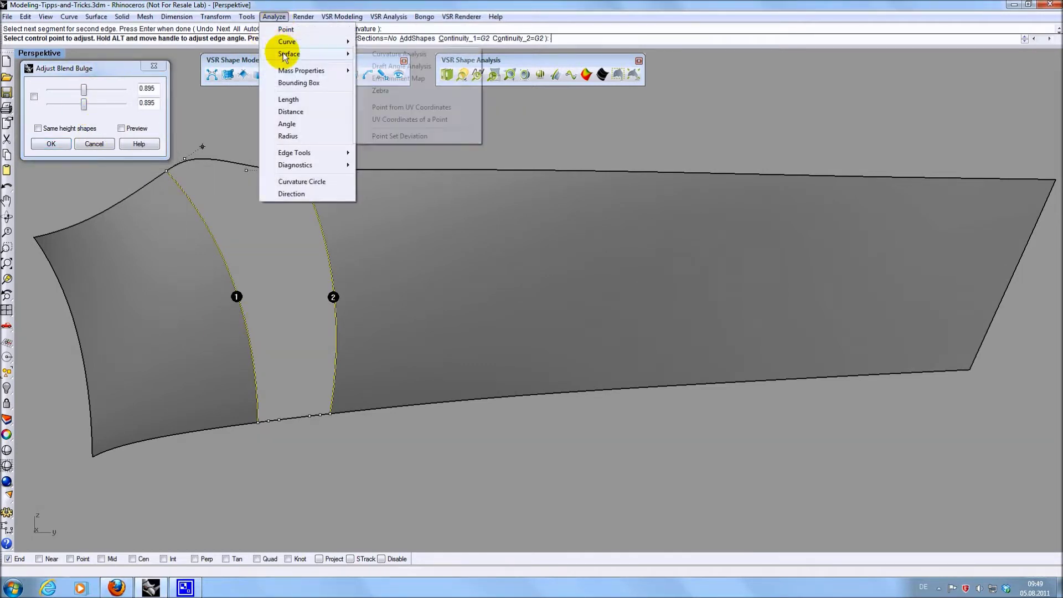
{"action": "left_click", "coordinate": [380, 91]}
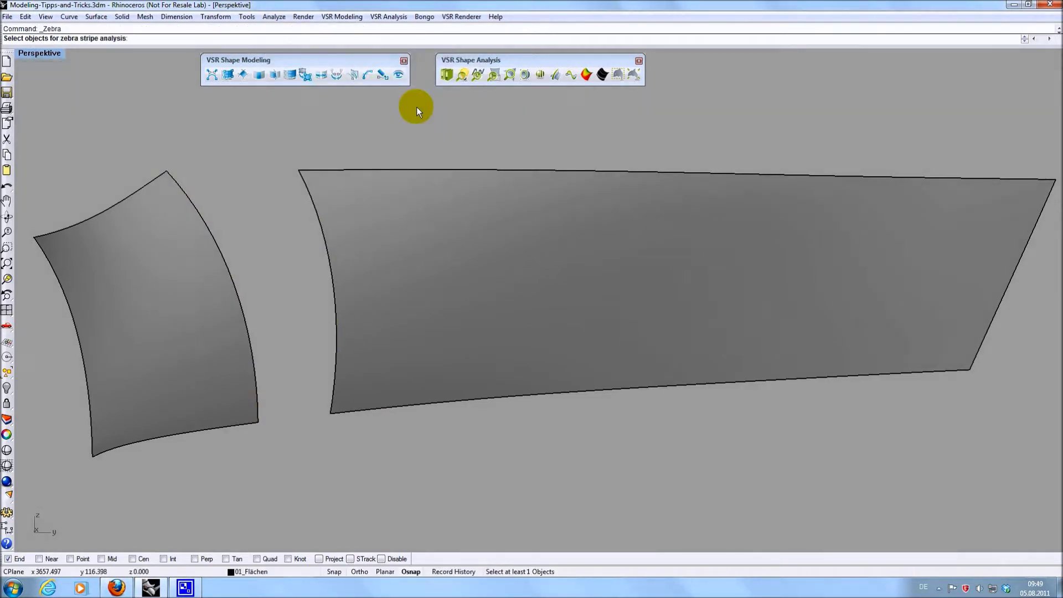
{"action": "right_click", "coordinate": [417, 113]}
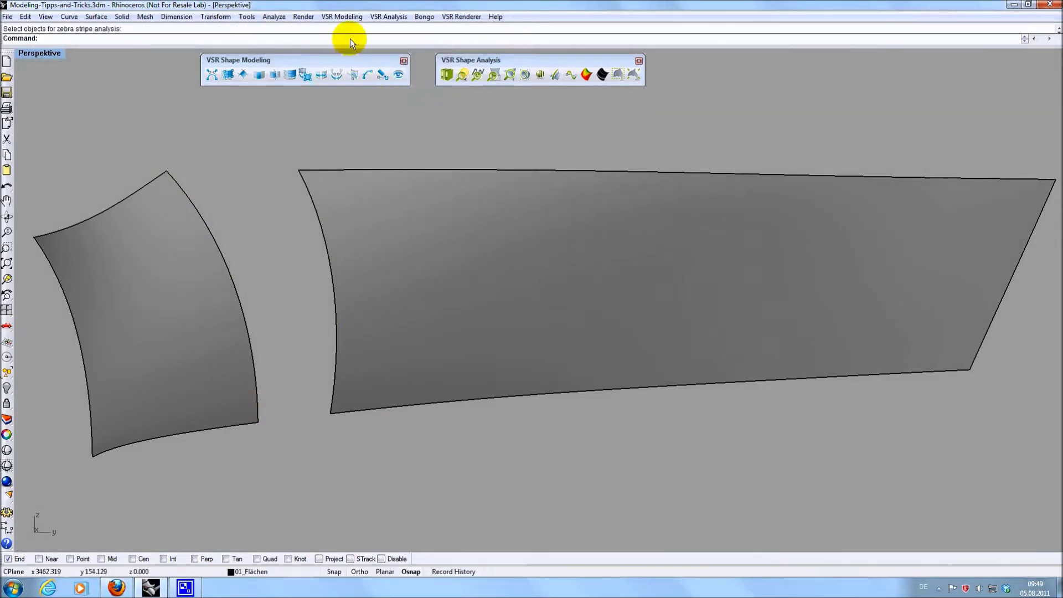
Step: Rerun BlendSrf between the left surface's right edge and the right surface's left edge
{"action": "right_click", "coordinate": [350, 38]}
{"action": "left_click", "coordinate": [383, 132]}
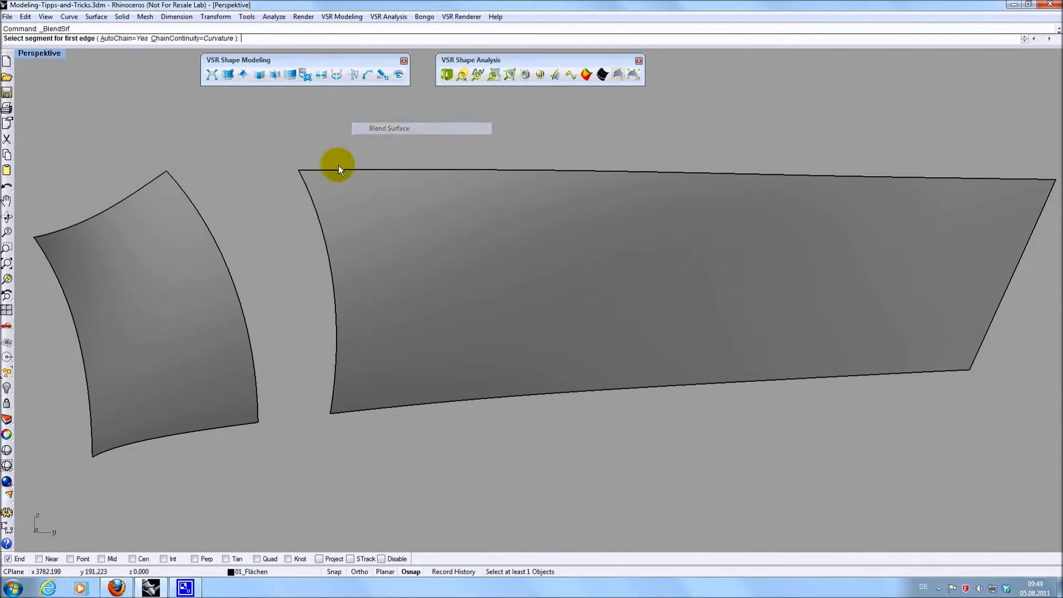
{"action": "left_click", "coordinate": [232, 261]}
{"action": "key", "text": "Return"}
{"action": "left_click", "coordinate": [331, 264]}
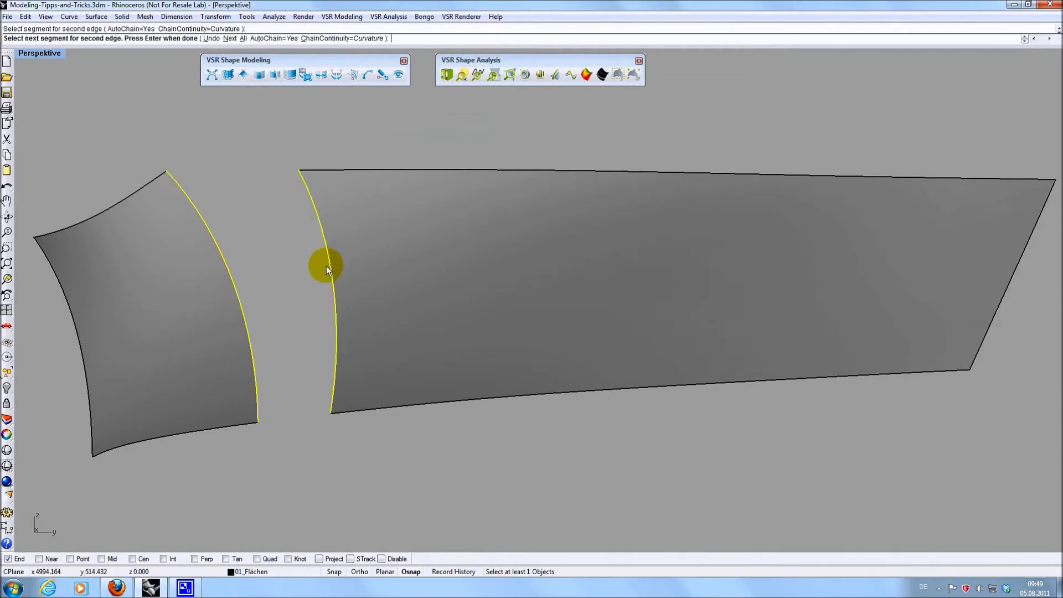
{"action": "key", "text": "Return"}
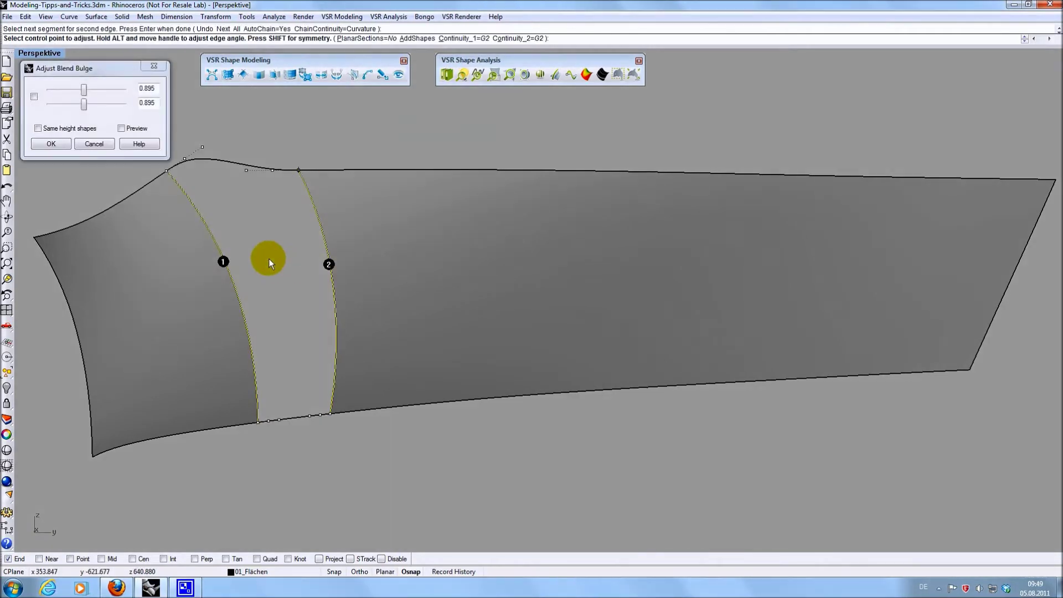
Step: Set the bulge back to 1.0 and create the blend surface
{"action": "double_click", "coordinate": [156, 87]}
{"action": "type", "text": "1.0"}
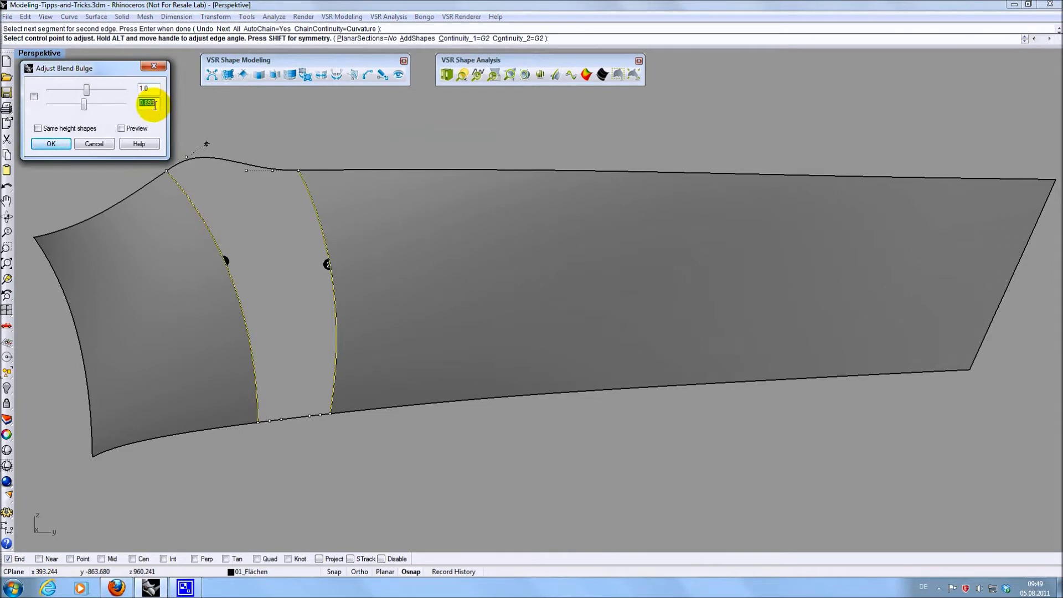
{"action": "key", "text": "Tab"}
{"action": "left_click", "coordinate": [51, 144]}
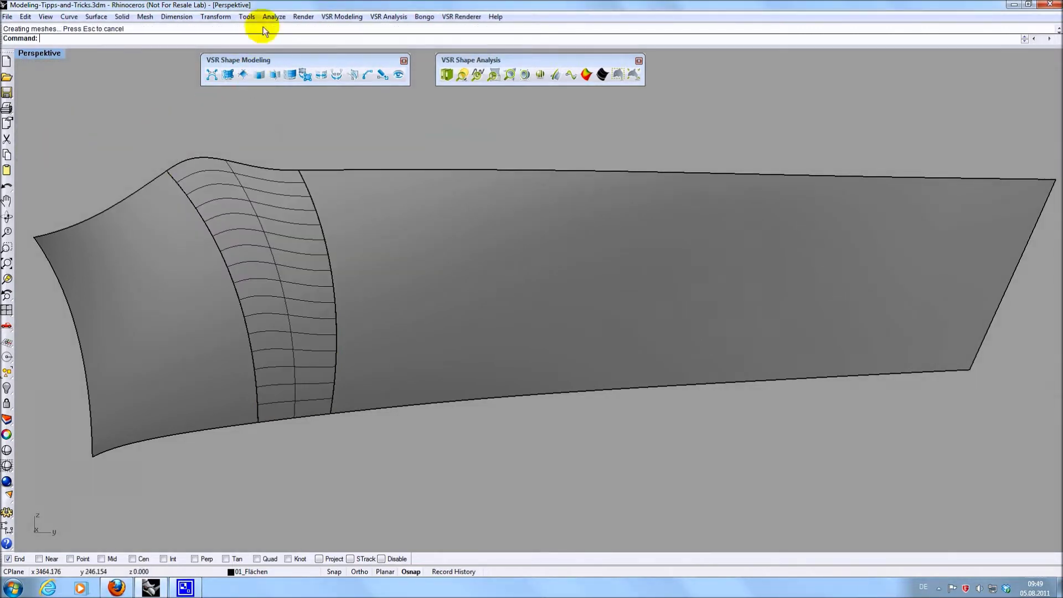
{"action": "left_click", "coordinate": [274, 16]}
{"action": "mouse_move", "coordinate": [281, 53]}
{"action": "left_click", "coordinate": [378, 90]}
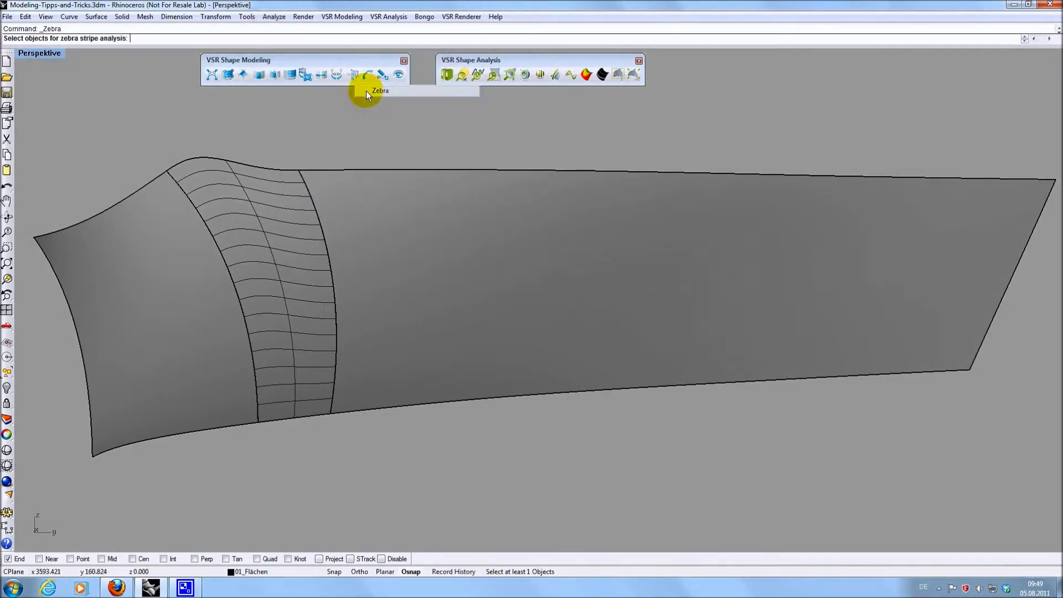
{"action": "left_click_drag", "start_coordinate": [340, 129], "coordinate": [148, 218]}
{"action": "right_click", "coordinate": [127, 139]}
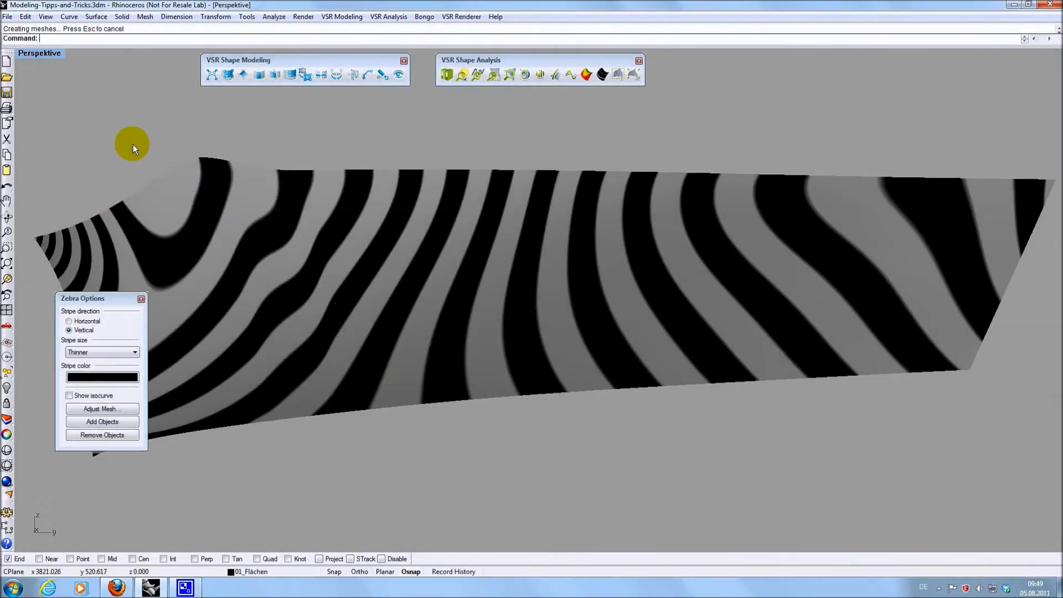
{"action": "right_click_drag", "start_coordinate": [223, 214], "coordinate": [287, 226]}
{"action": "scroll", "coordinate": [287, 225], "scroll_direction": "up", "scroll_amount": 5}
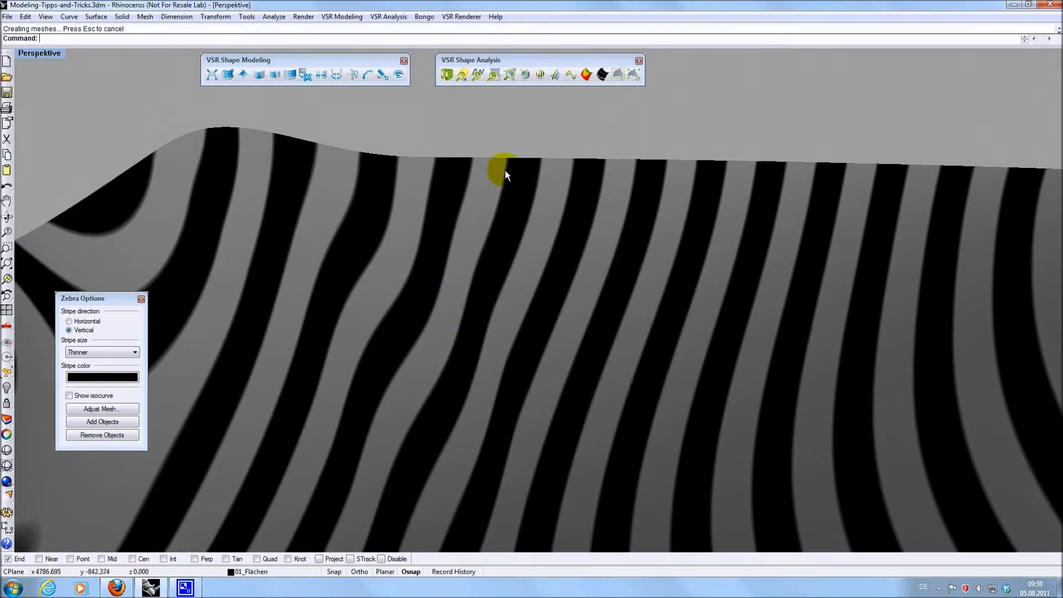
{"action": "left_click", "coordinate": [86, 322]}
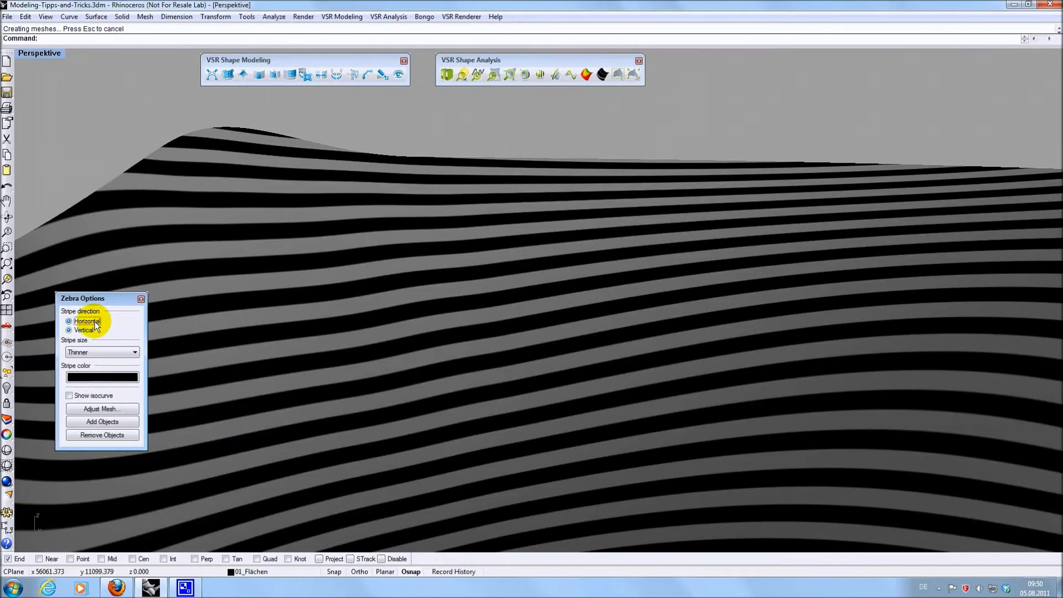
{"action": "left_click", "coordinate": [142, 299]}
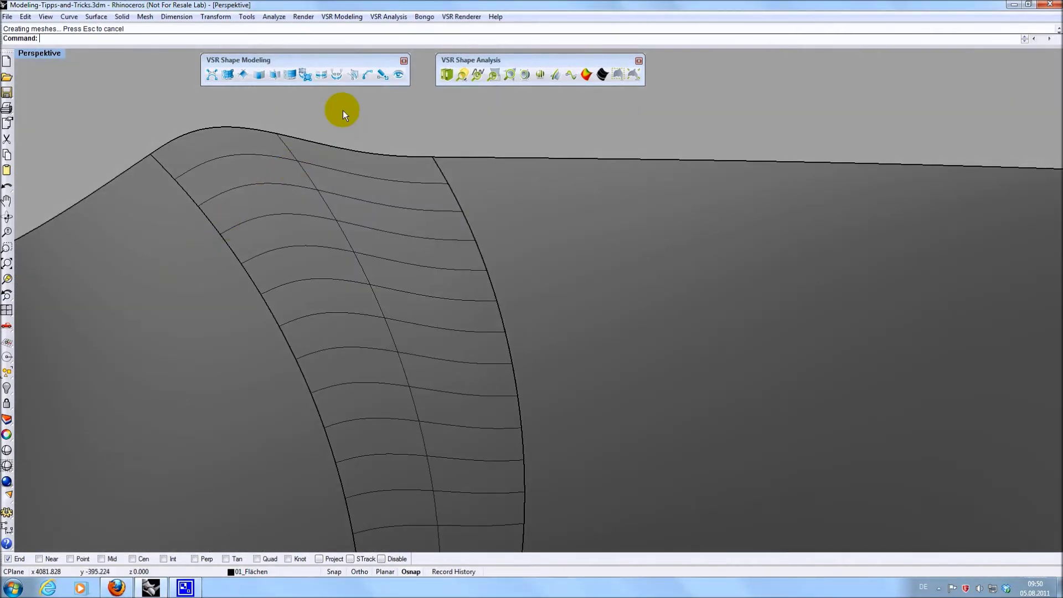
Step: Turn on VSR Light Lines over the blended surfaces and orbit to inspect the transitions
{"action": "scroll", "coordinate": [356, 231], "scroll_direction": "down", "scroll_amount": 3}
{"action": "scroll", "coordinate": [416, 244], "scroll_direction": "up", "scroll_amount": 2}
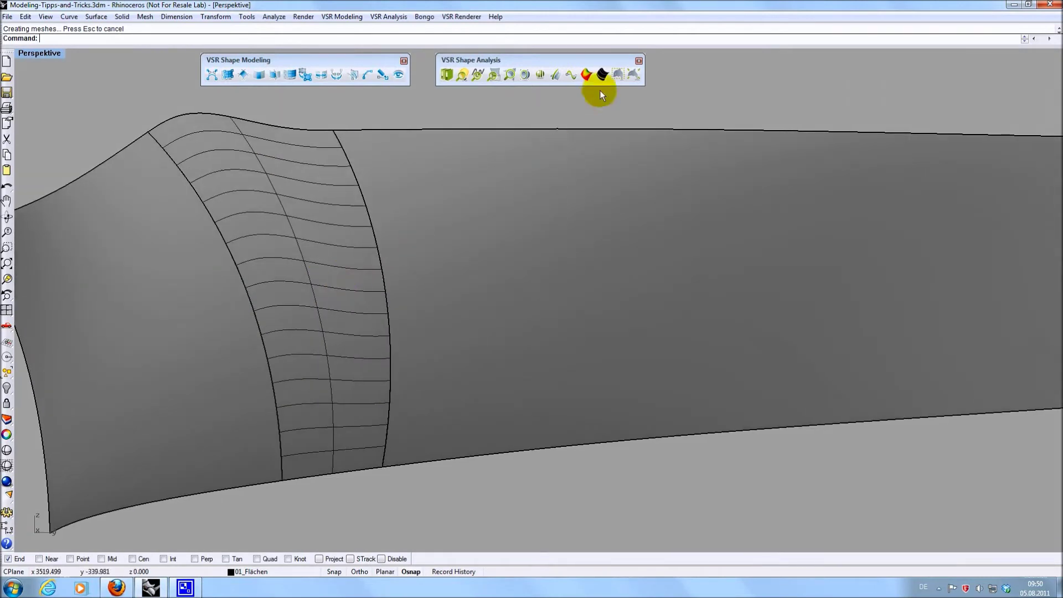
{"action": "left_click", "coordinate": [586, 74]}
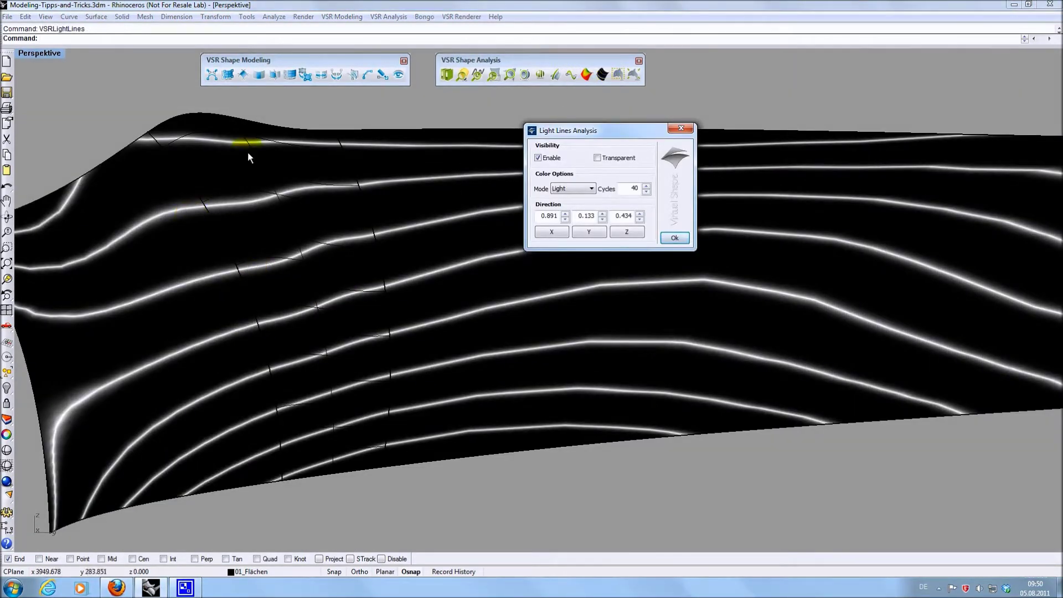
{"action": "scroll", "coordinate": [283, 124], "scroll_direction": "up", "scroll_amount": 3}
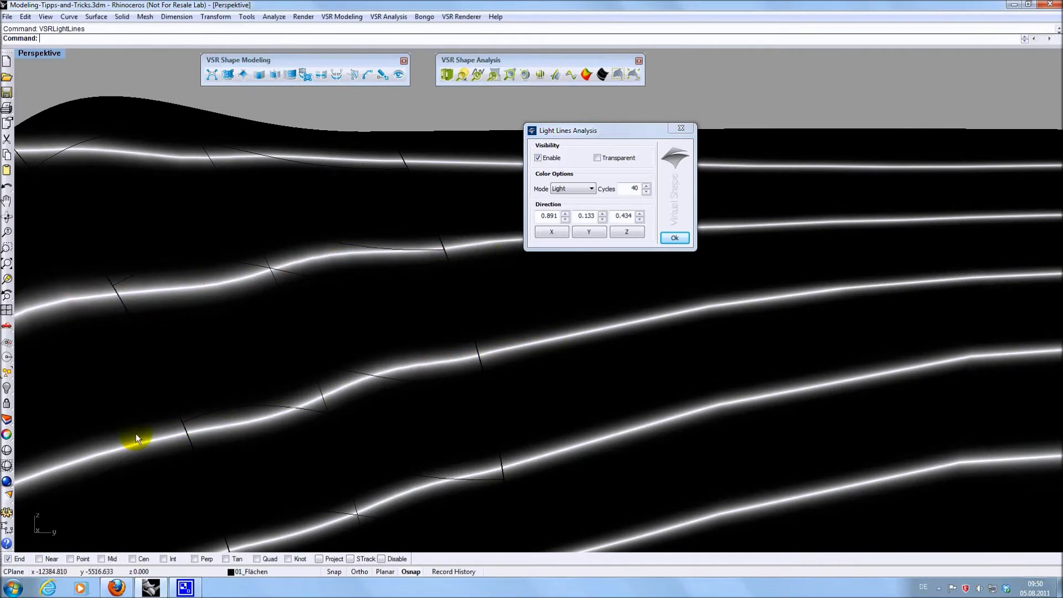
{"action": "right_click_drag", "start_coordinate": [341, 115], "coordinate": [327, 219]}
{"action": "scroll", "coordinate": [181, 270], "scroll_direction": "up", "scroll_amount": 3}
{"action": "scroll", "coordinate": [181, 270], "scroll_direction": "down", "scroll_amount": 2}
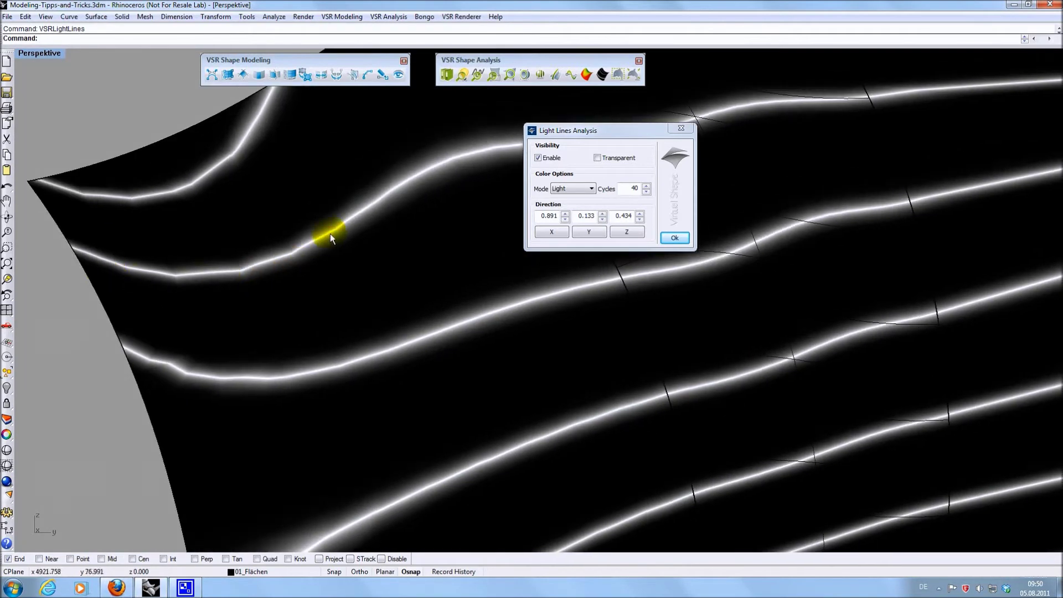
Step: Set the render mesh quality to Custom with a finer max edge-to-surface distance
{"action": "left_click", "coordinate": [246, 16]}
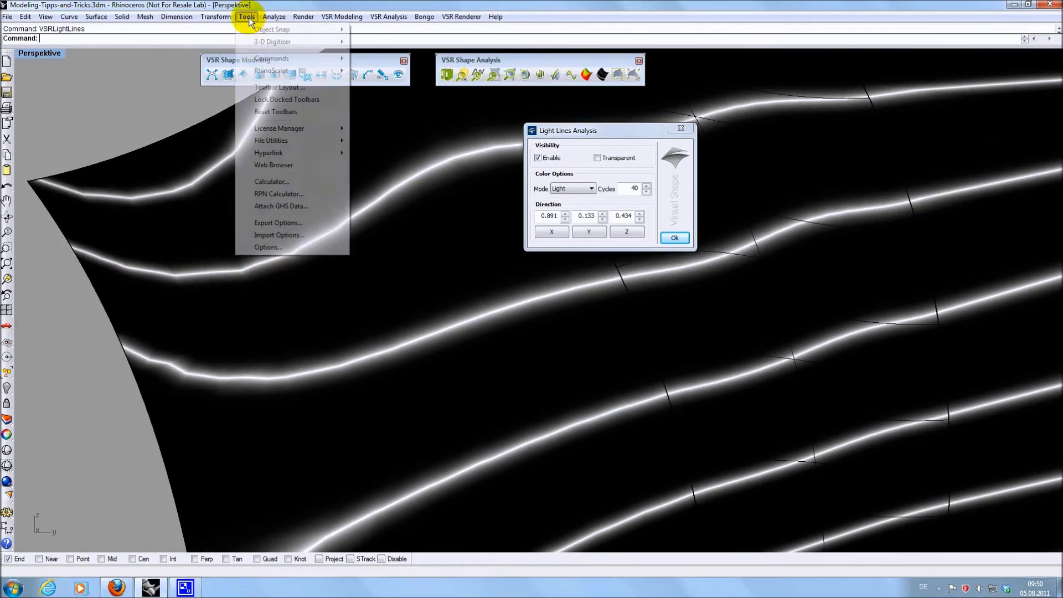
{"action": "left_click", "coordinate": [268, 246]}
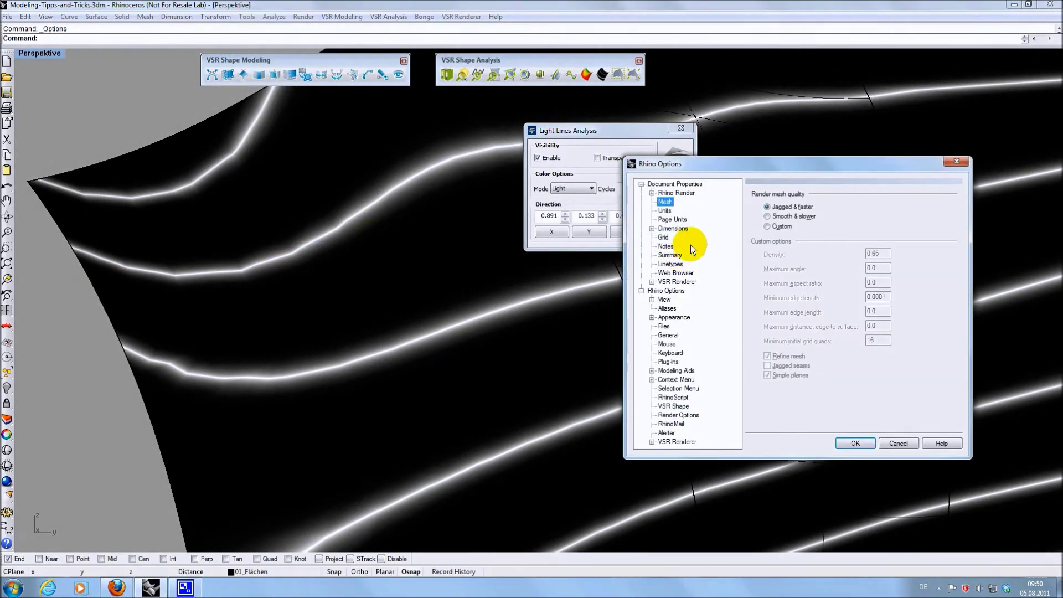
{"action": "left_click", "coordinate": [767, 226]}
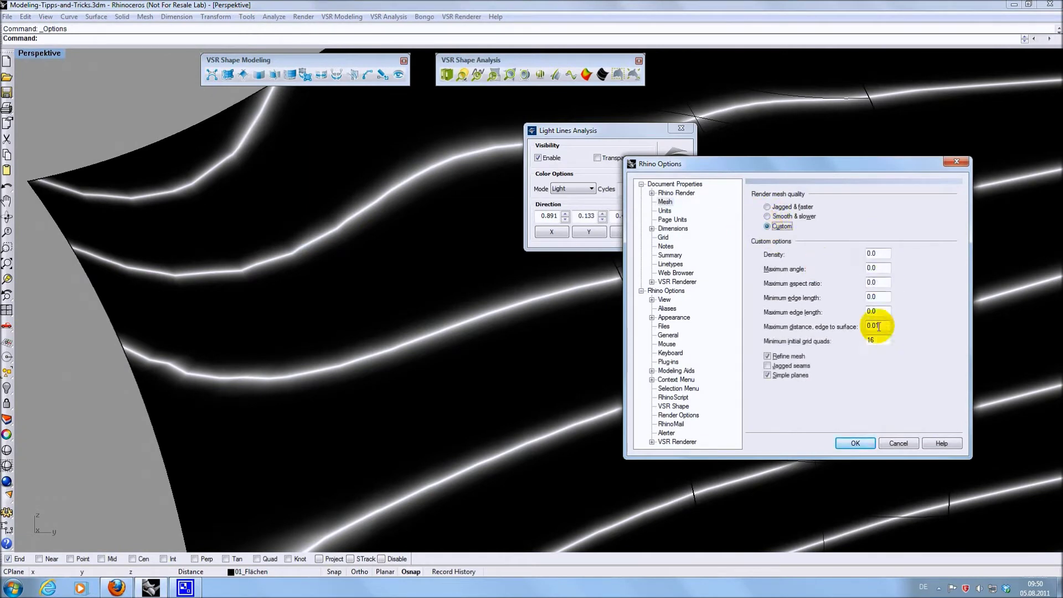
{"action": "left_click", "coordinate": [854, 443]}
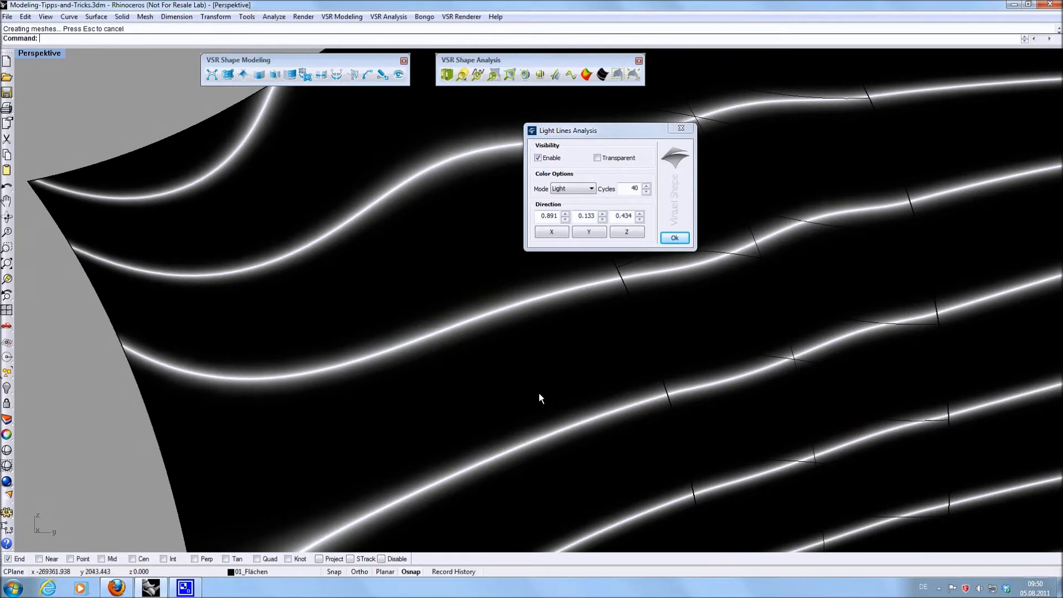
Step: Orbit to review the smoother light lines, then close the light-line analysis
{"action": "scroll", "coordinate": [526, 388], "scroll_direction": "up", "scroll_amount": 2}
{"action": "left_click", "coordinate": [91, 100]}
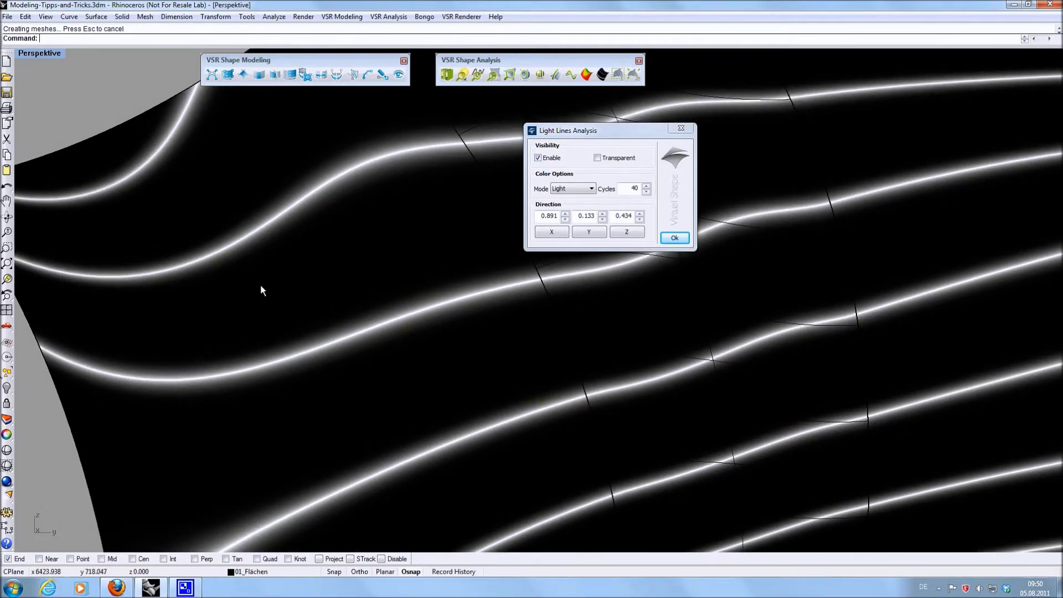
{"action": "right_click_drag", "start_coordinate": [263, 289], "coordinate": [350, 327]}
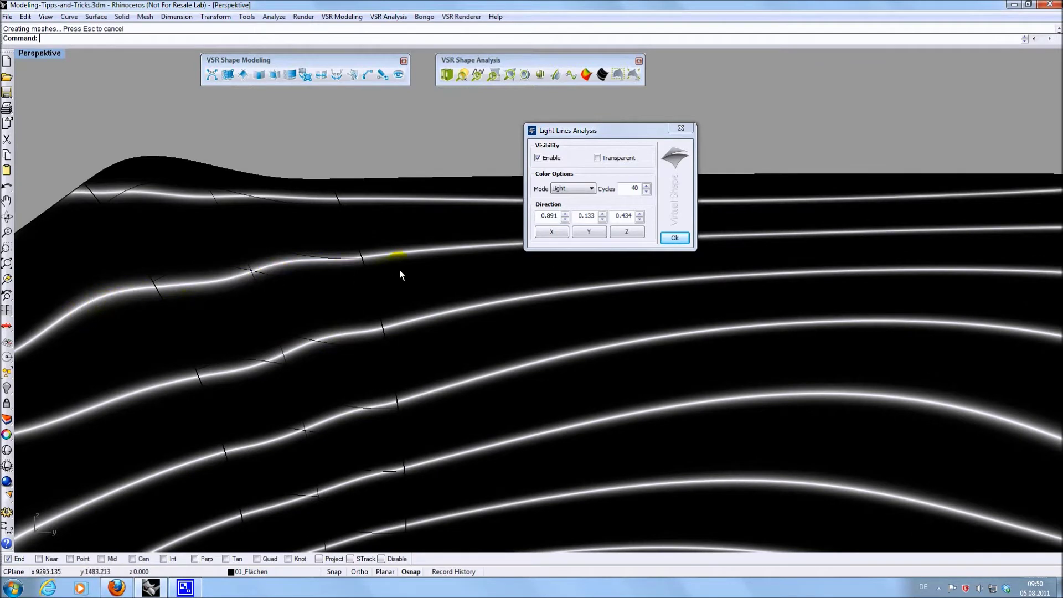
{"action": "left_click", "coordinate": [672, 243]}
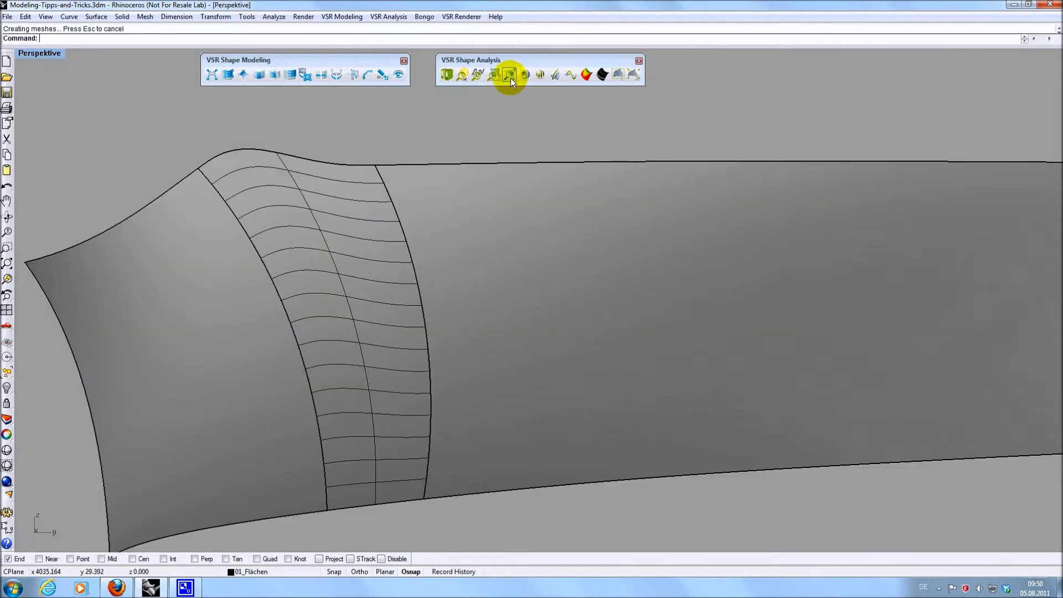
Step: Run VSR Global Matching Analysis on all surfaces, confirm 0 defects on 2 edges, and close it
{"action": "left_click", "coordinate": [508, 76]}
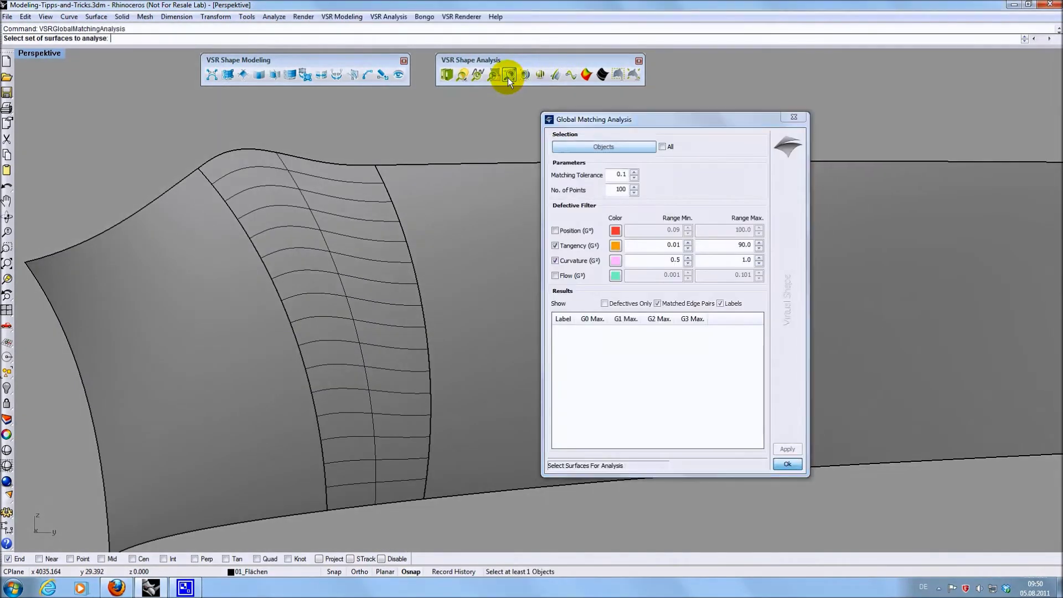
{"action": "left_click", "coordinate": [662, 147]}
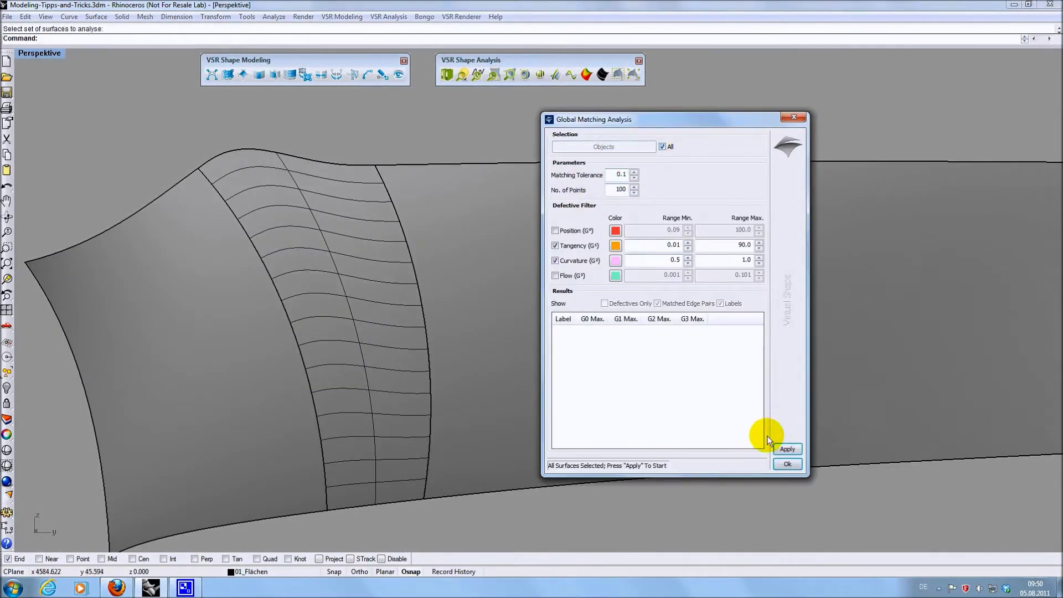
{"action": "left_click", "coordinate": [785, 449]}
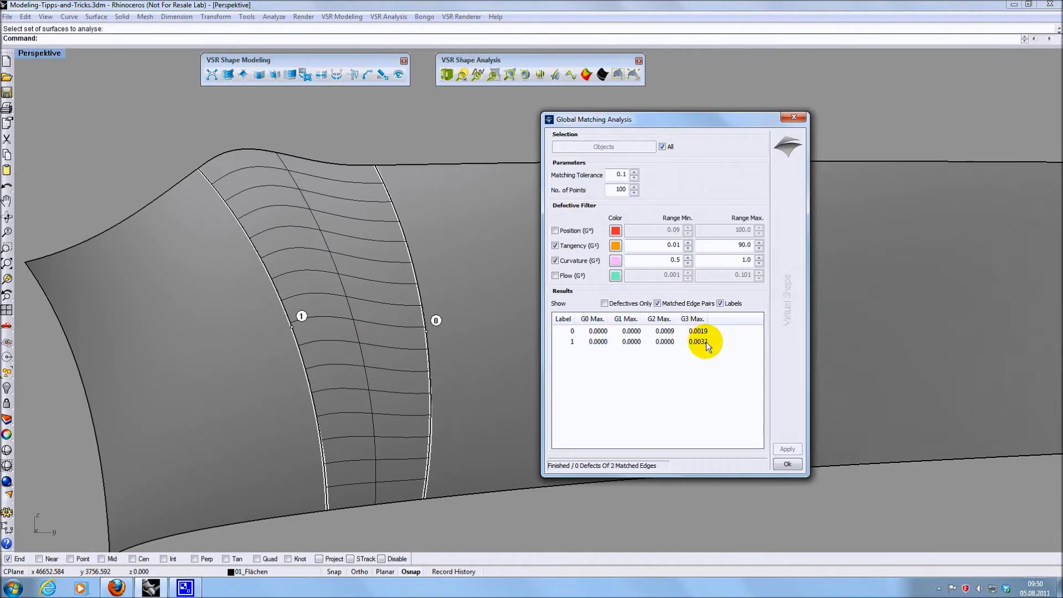
{"action": "left_click", "coordinate": [785, 464]}
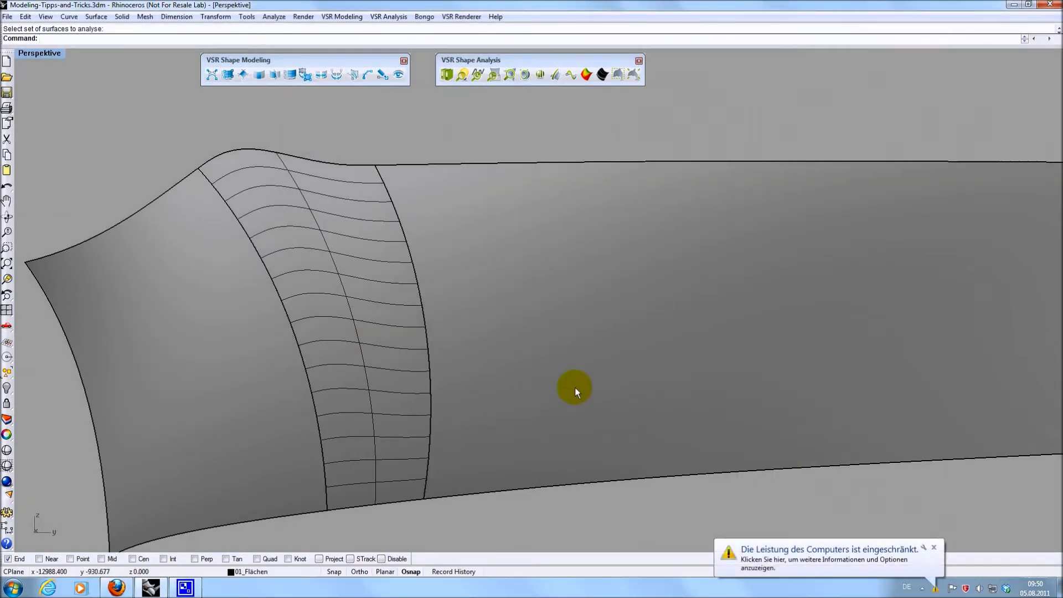
{"action": "right_click_drag", "start_coordinate": [574, 387], "coordinate": [572, 373], "text": "shift"}
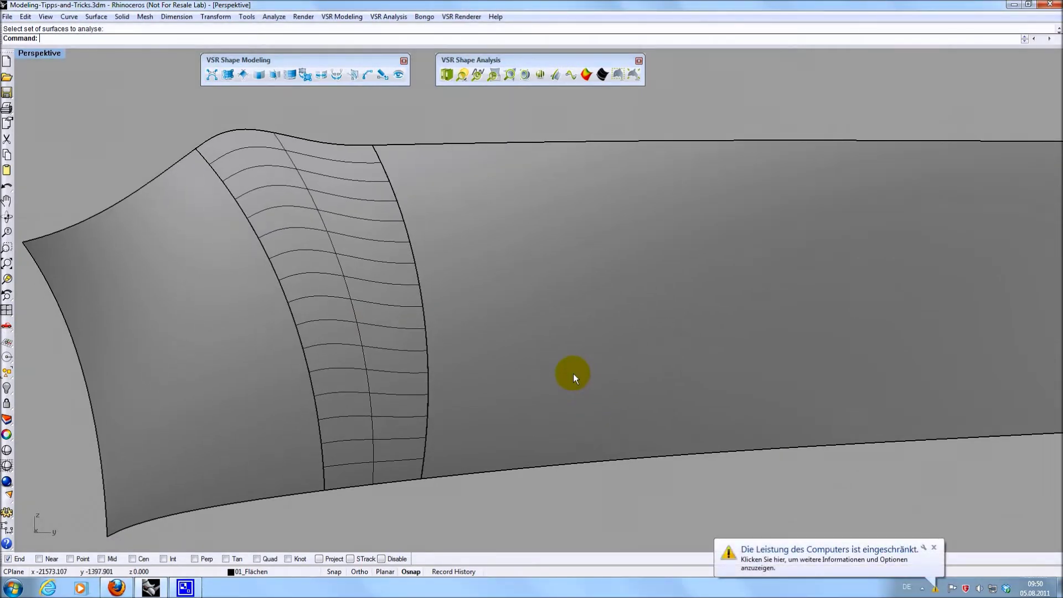
{"action": "left_click", "coordinate": [388, 360]}
{"action": "key", "text": "F10"}
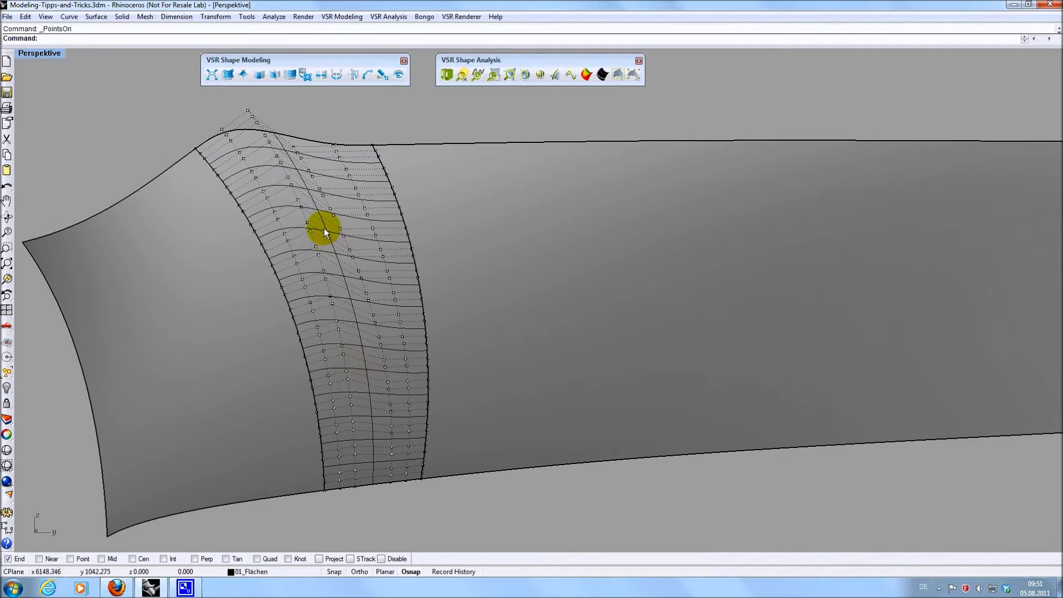
{"action": "key", "text": "Escape"}
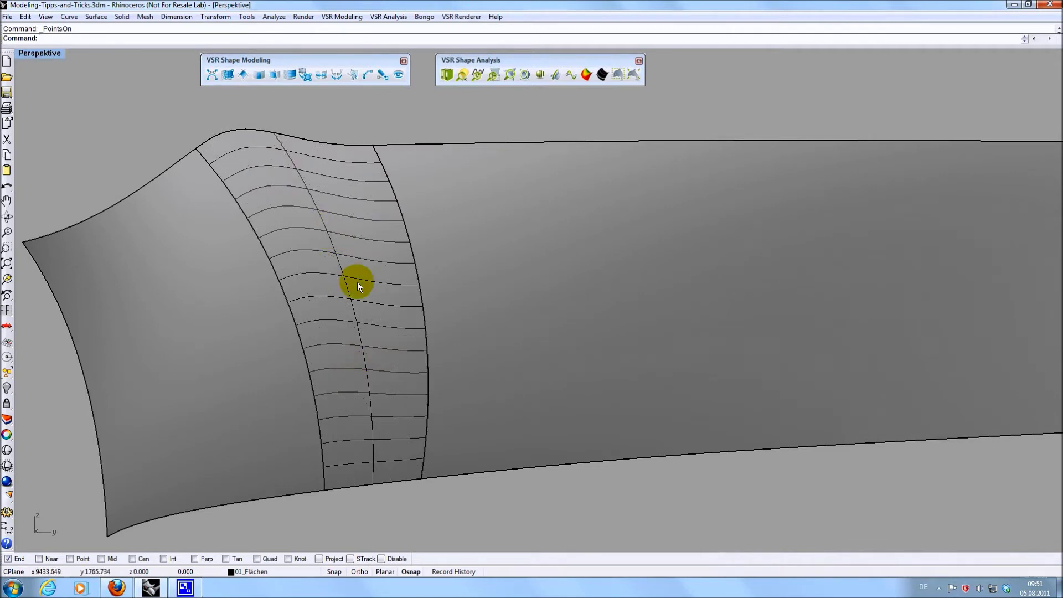
{"action": "right_click_drag", "start_coordinate": [357, 281], "coordinate": [355, 271], "text": "shift"}
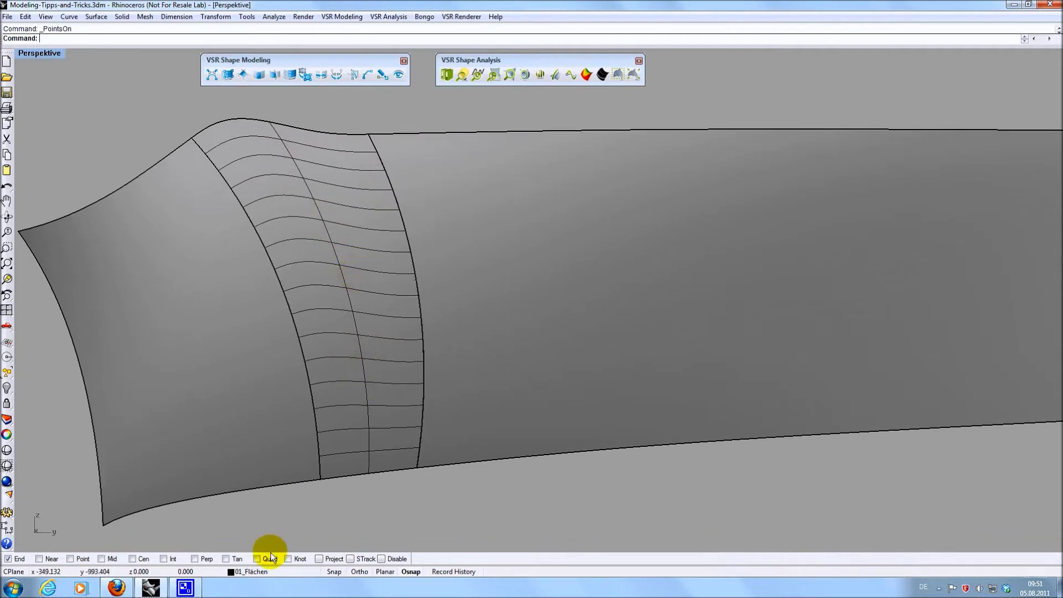
Step: Create a new layer named Rhino Blend
{"action": "left_click", "coordinate": [254, 572]}
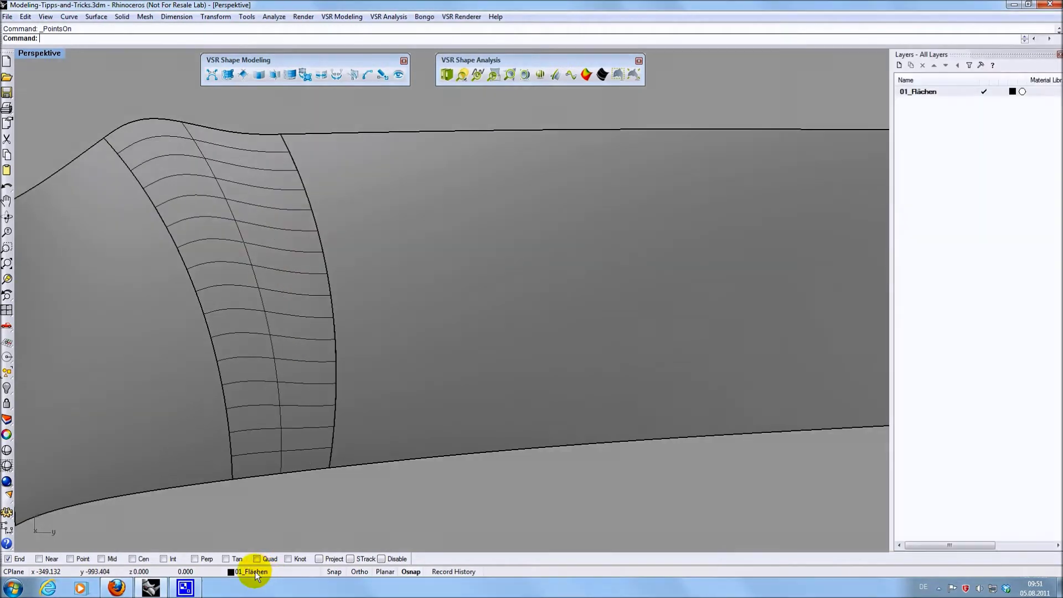
{"action": "left_click", "coordinate": [899, 65]}
{"action": "type", "text": "Fano Blend"}
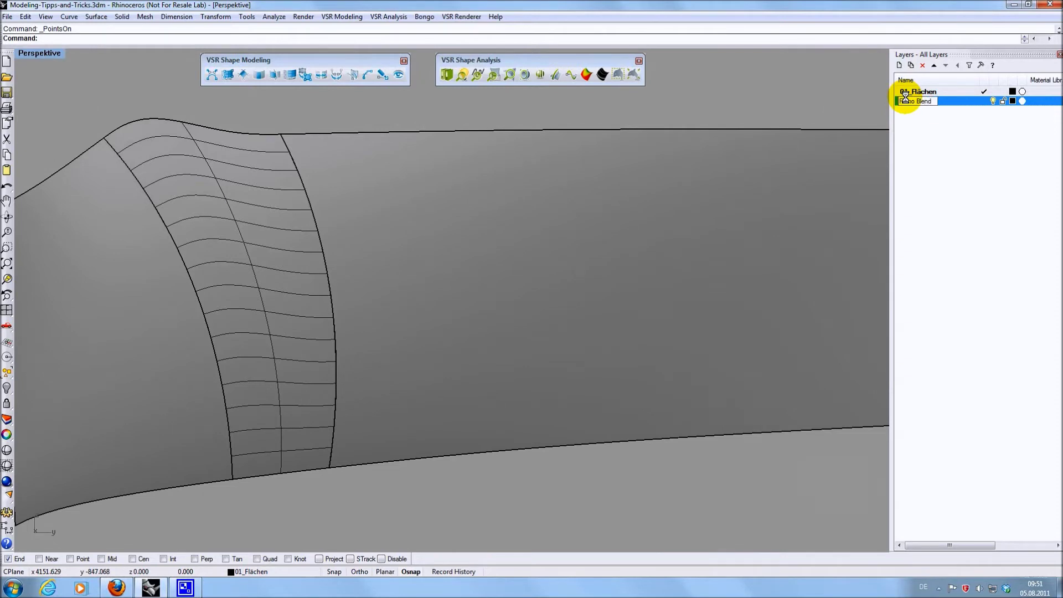
{"action": "key", "text": "Return"}
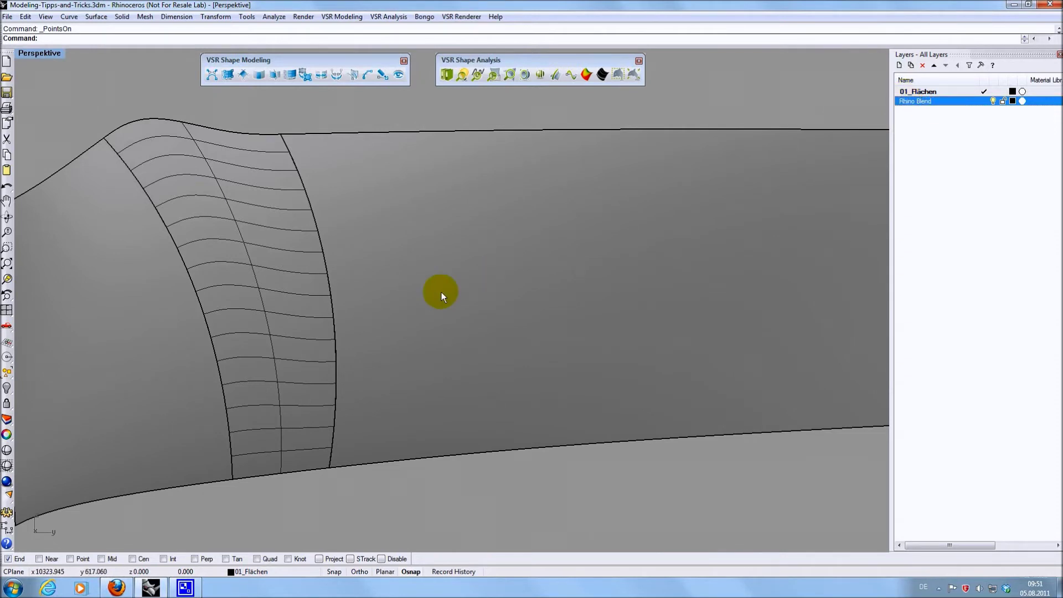
Step: Move the Rhino blend surface onto the Rhino Blend layer and hide that layer
{"action": "left_click", "coordinate": [311, 297]}
{"action": "right_click", "coordinate": [944, 104]}
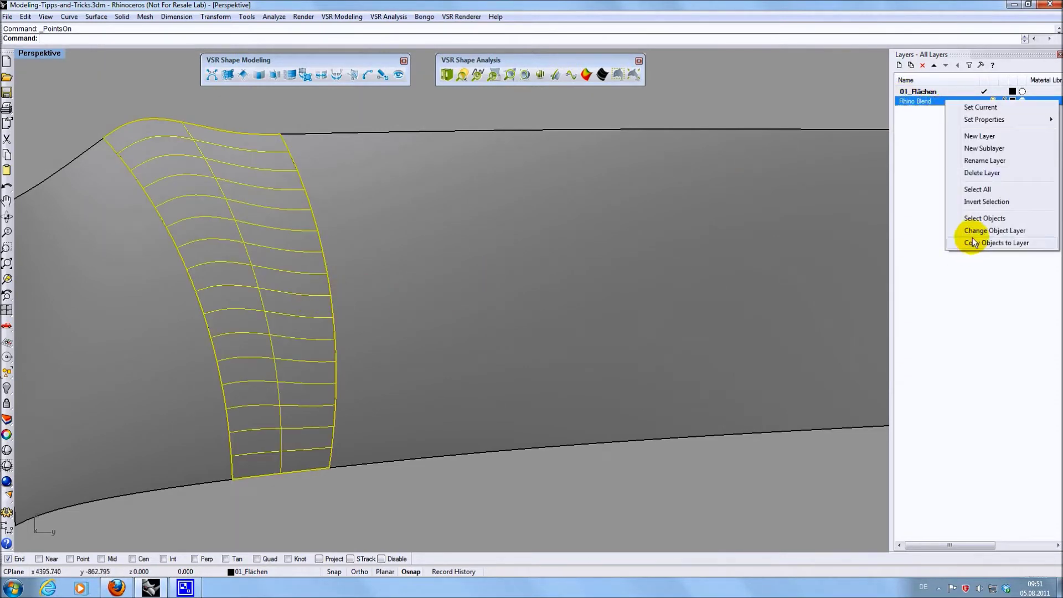
{"action": "left_click", "coordinate": [963, 221]}
{"action": "left_click", "coordinate": [991, 101]}
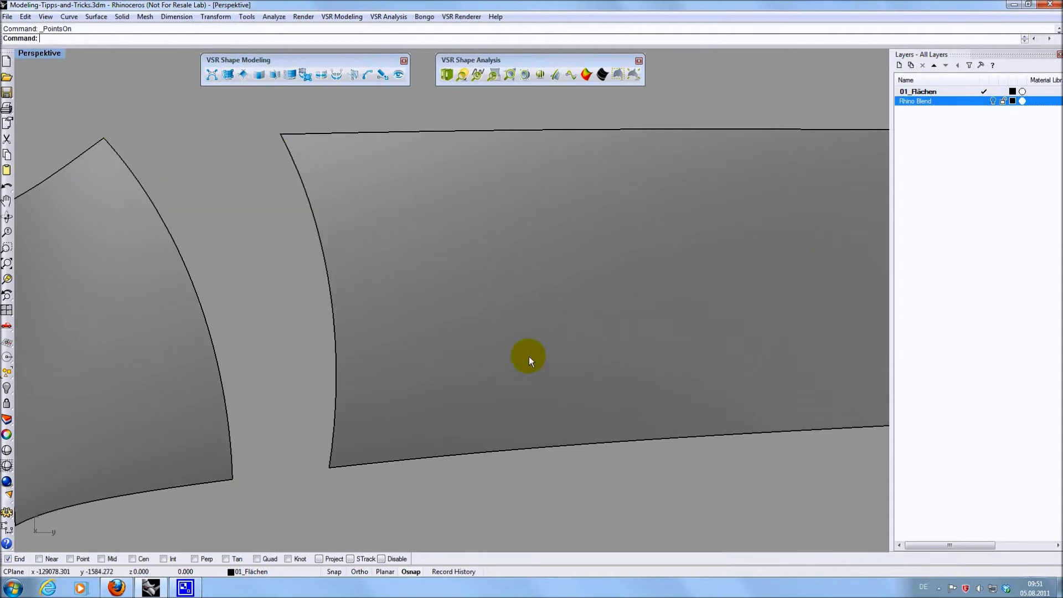
{"action": "left_click", "coordinate": [1058, 54]}
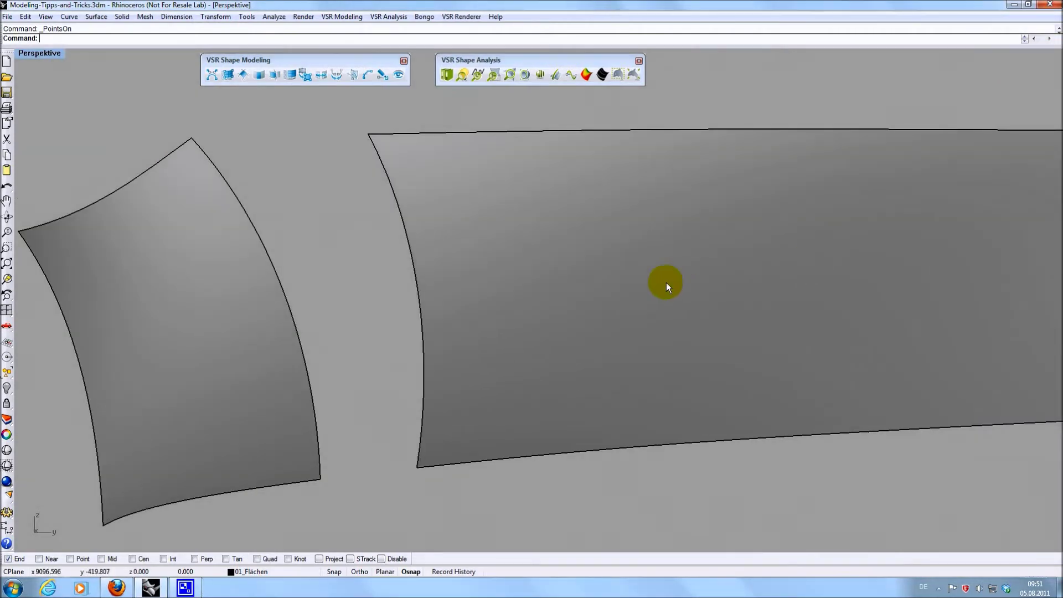
Step: Preview a VSR Surface Blend with Curvature (G2) on both facing edges, factors at 1.0
{"action": "left_click", "coordinate": [259, 74]}
{"action": "right_click_drag", "start_coordinate": [301, 226], "coordinate": [351, 244], "text": "shift"}
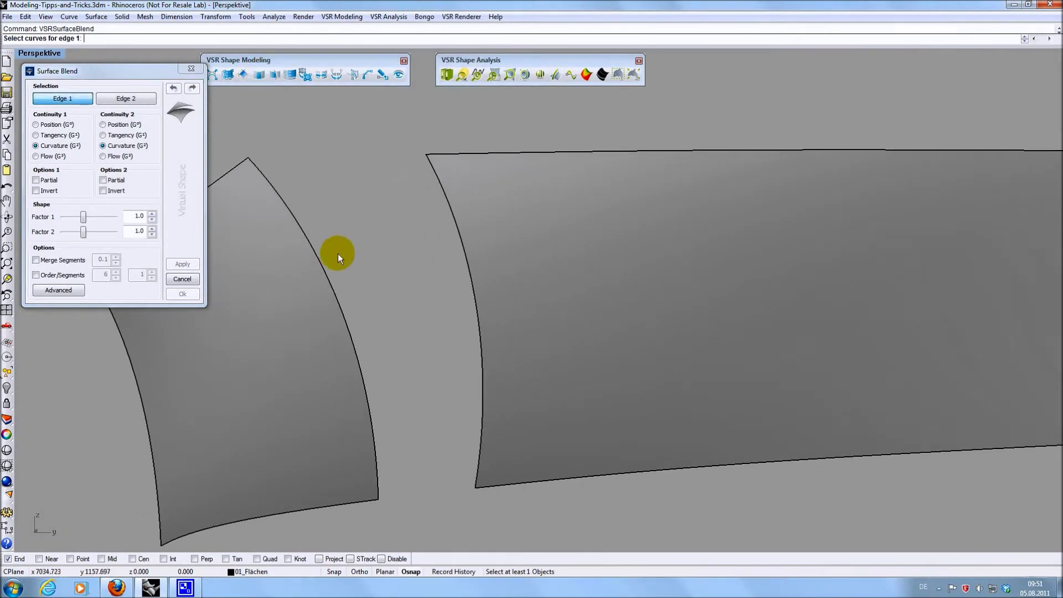
{"action": "left_click", "coordinate": [325, 271]}
{"action": "key", "text": "Return"}
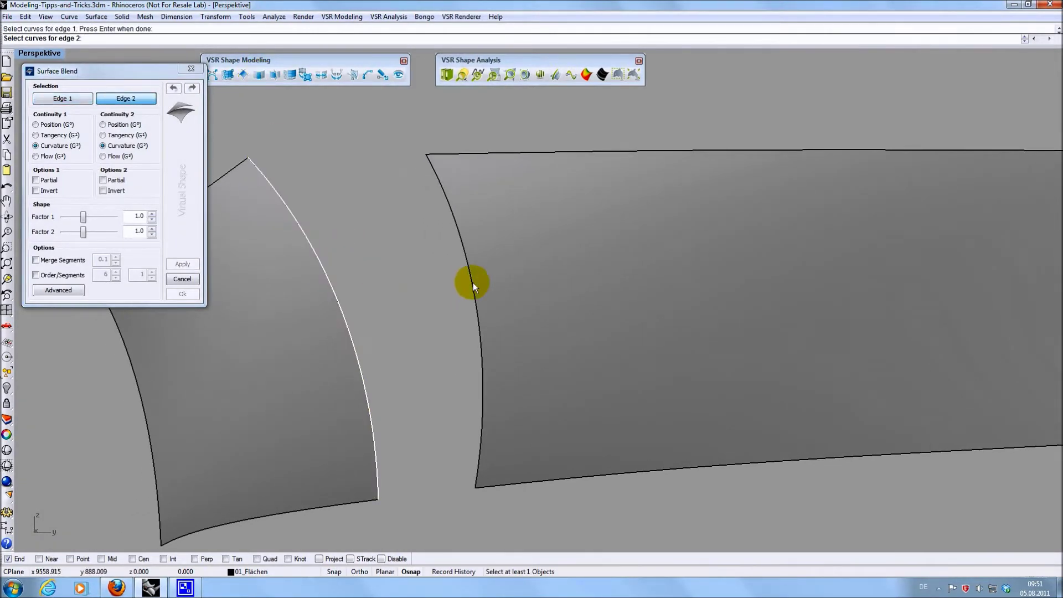
{"action": "left_click", "coordinate": [473, 283]}
{"action": "key", "text": "Return"}
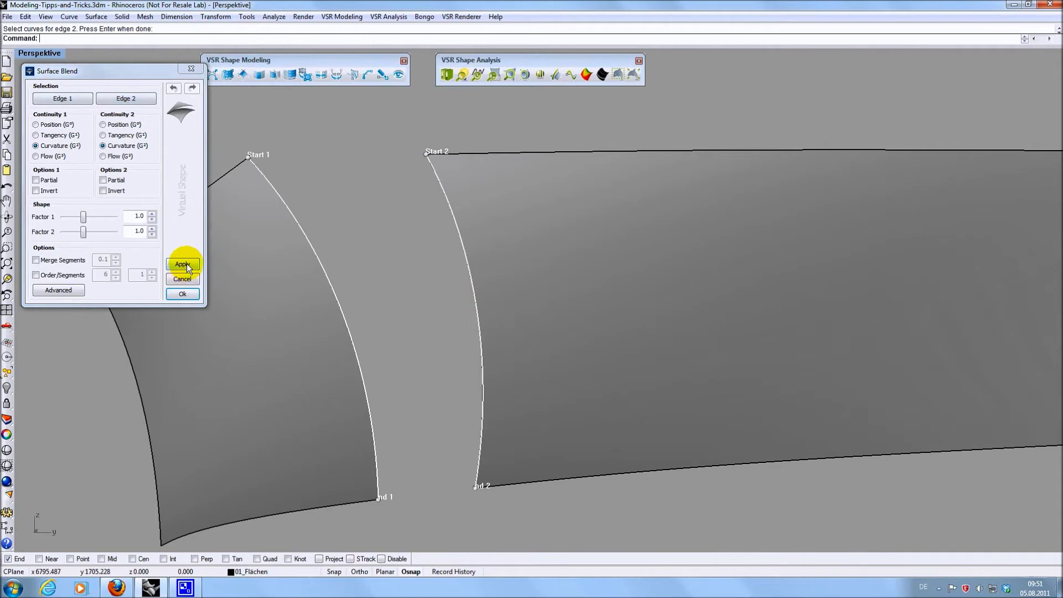
{"action": "left_click", "coordinate": [186, 264]}
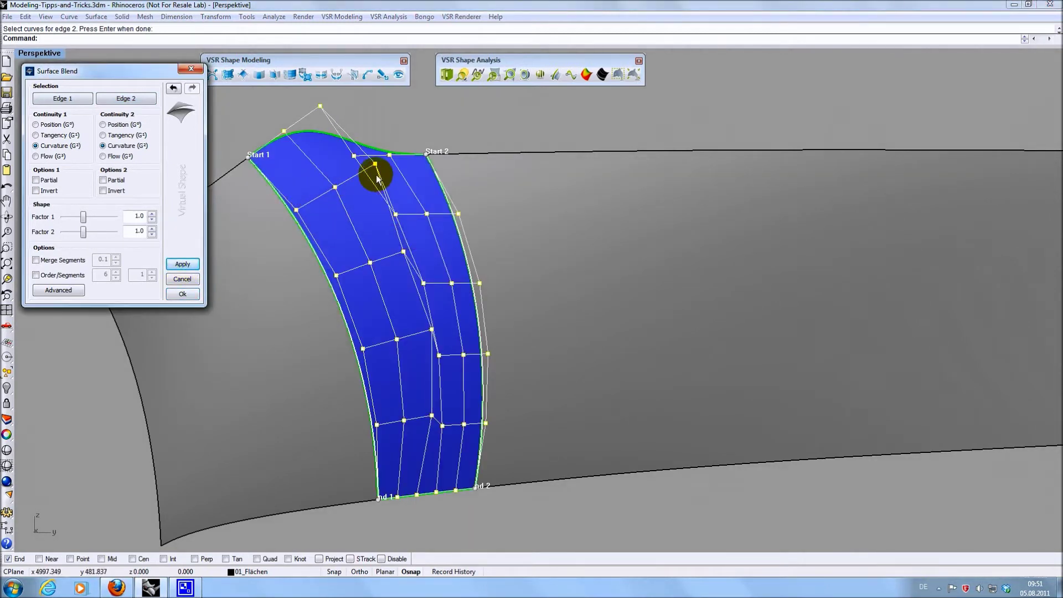
{"action": "left_click", "coordinate": [399, 76]}
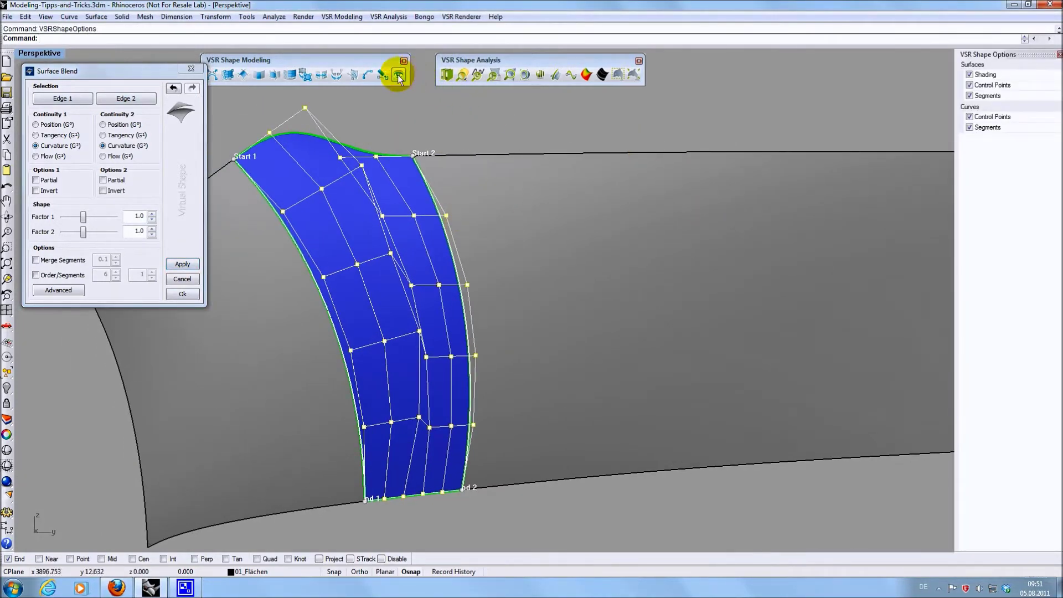
{"action": "left_click", "coordinate": [969, 76]}
{"action": "left_click", "coordinate": [970, 75]}
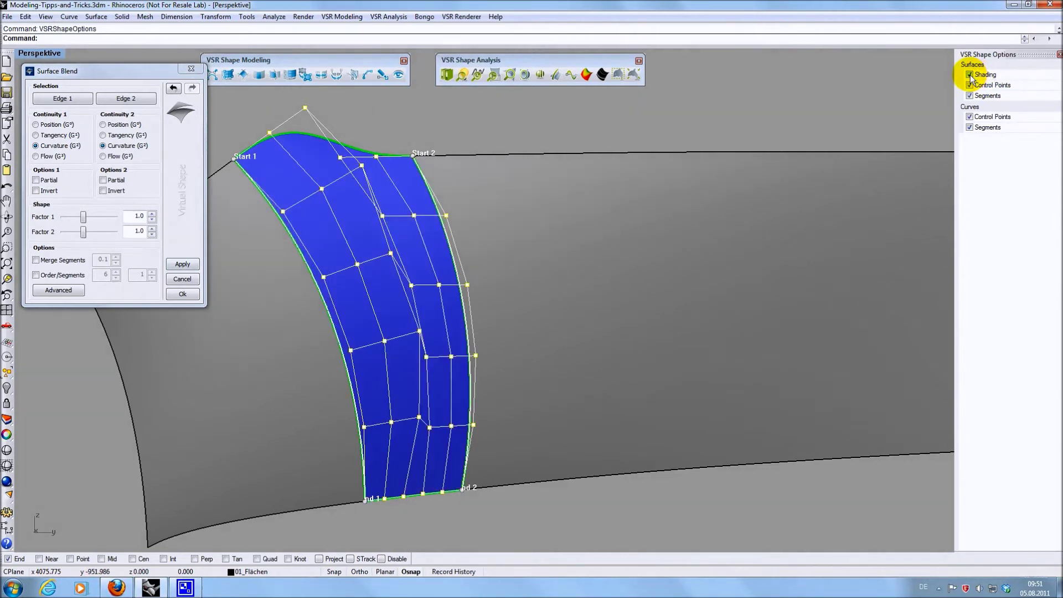
{"action": "left_click", "coordinate": [970, 85]}
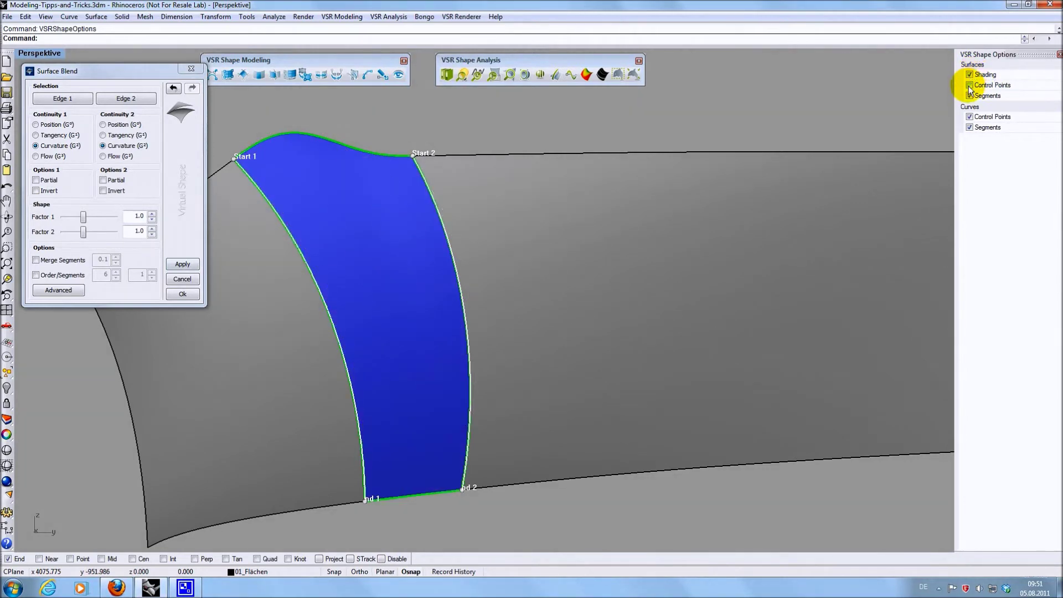
{"action": "left_click", "coordinate": [969, 86]}
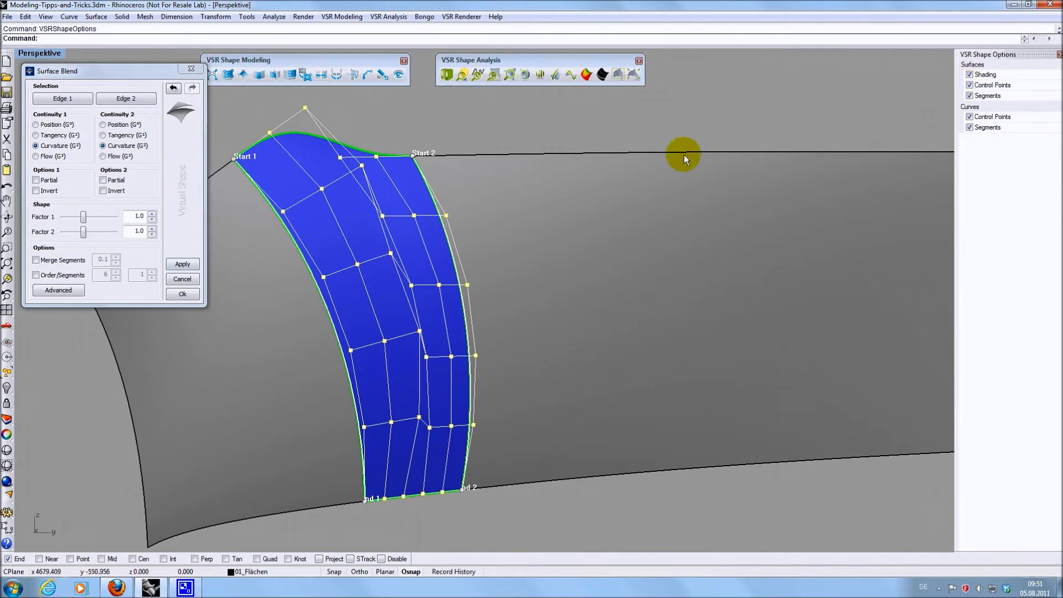
{"action": "left_click", "coordinate": [380, 249]}
{"action": "right_click_drag", "start_coordinate": [372, 266], "coordinate": [442, 260], "text": "shift"}
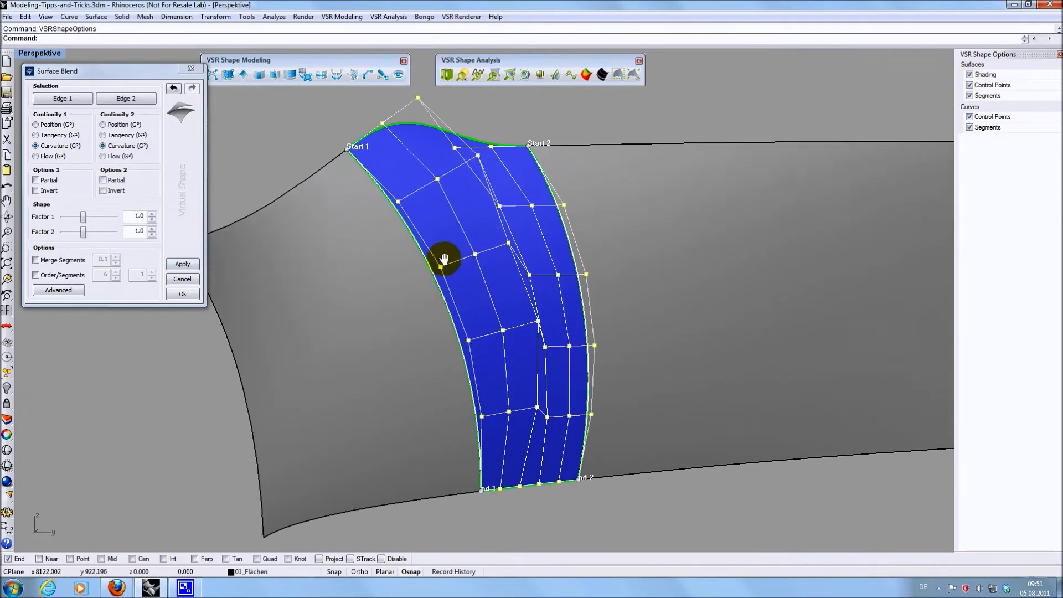
Step: Show VSR Light Lines across the surfaces and lower blend Factor 1 to 0.288
{"action": "left_click", "coordinate": [602, 75]}
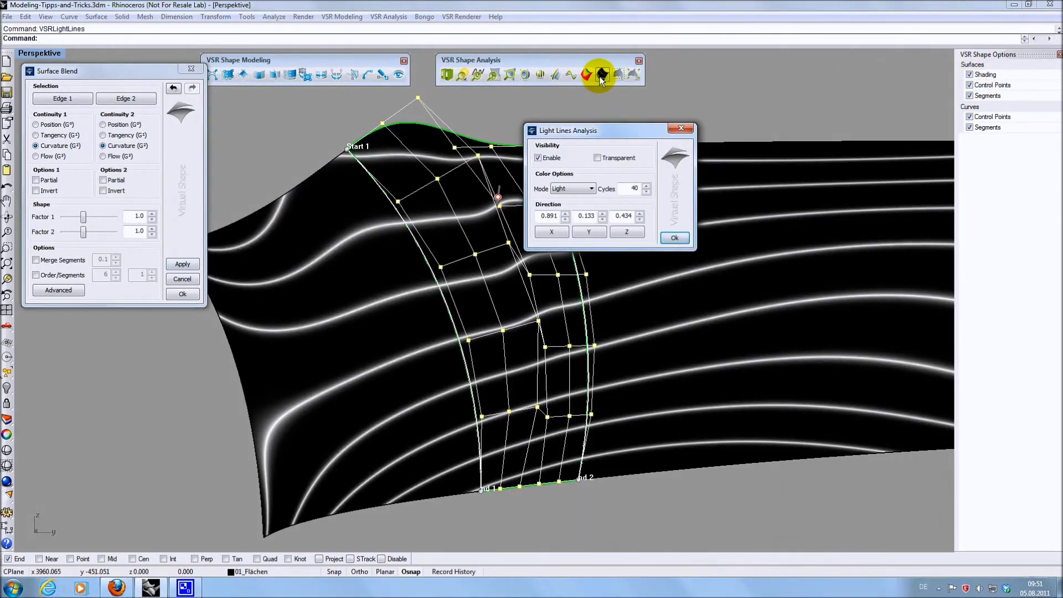
{"action": "left_click_drag", "start_coordinate": [592, 124], "coordinate": [697, 102]}
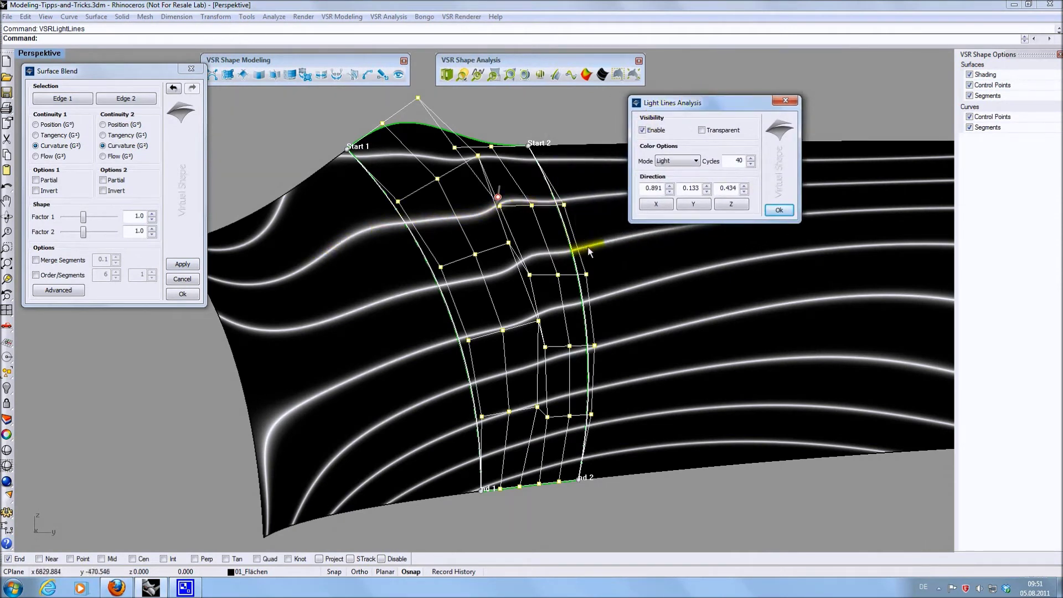
{"action": "left_click_drag", "start_coordinate": [84, 222], "coordinate": [72, 220]}
{"action": "scroll", "coordinate": [440, 121], "scroll_direction": "up", "scroll_amount": 3}
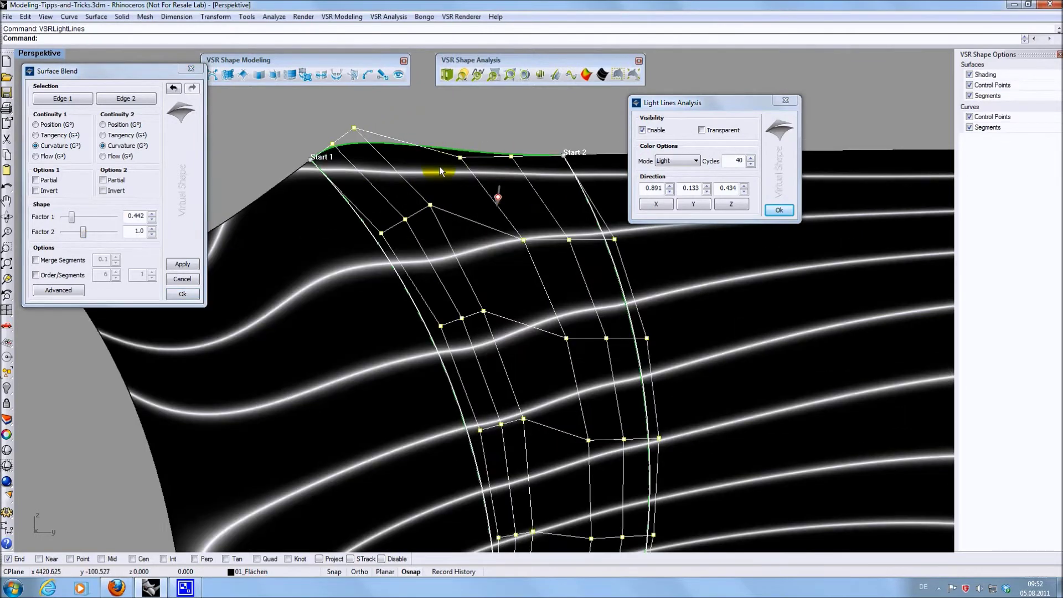
{"action": "right_click_drag", "start_coordinate": [463, 241], "coordinate": [387, 185], "text": "shift"}
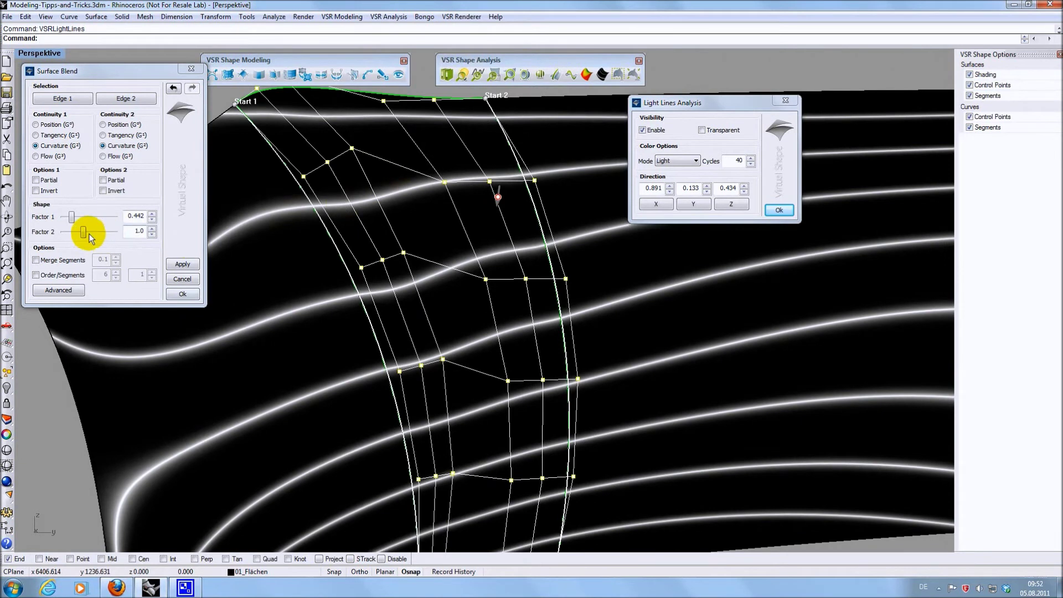
Step: Raise blend Factor 2 to 1.682 and orbit to view the whole blend
{"action": "left_click_drag", "start_coordinate": [89, 233], "coordinate": [91, 233]}
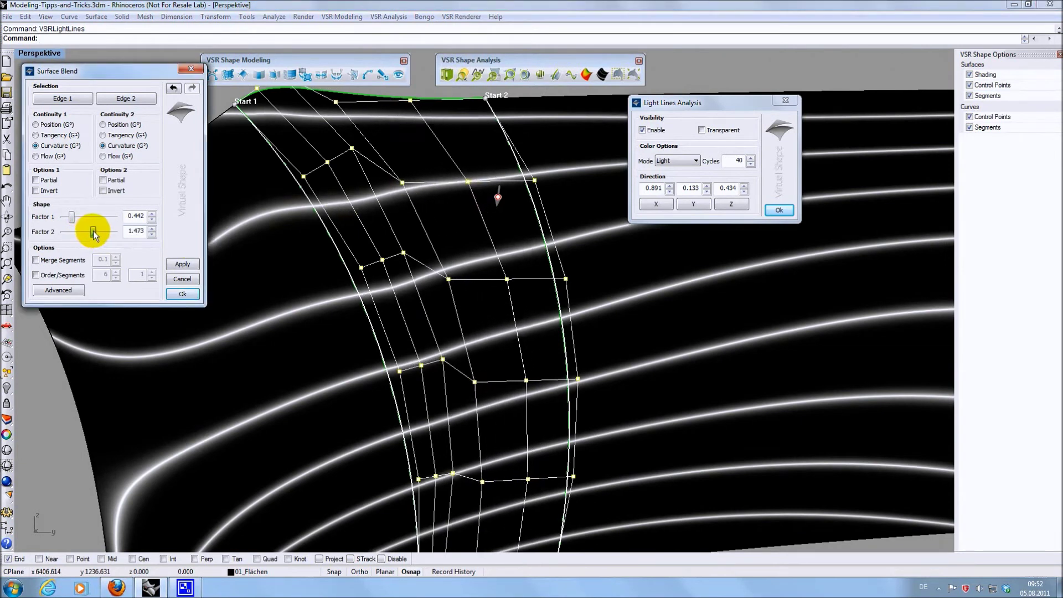
{"action": "left_click_drag", "start_coordinate": [94, 234], "coordinate": [68, 216]}
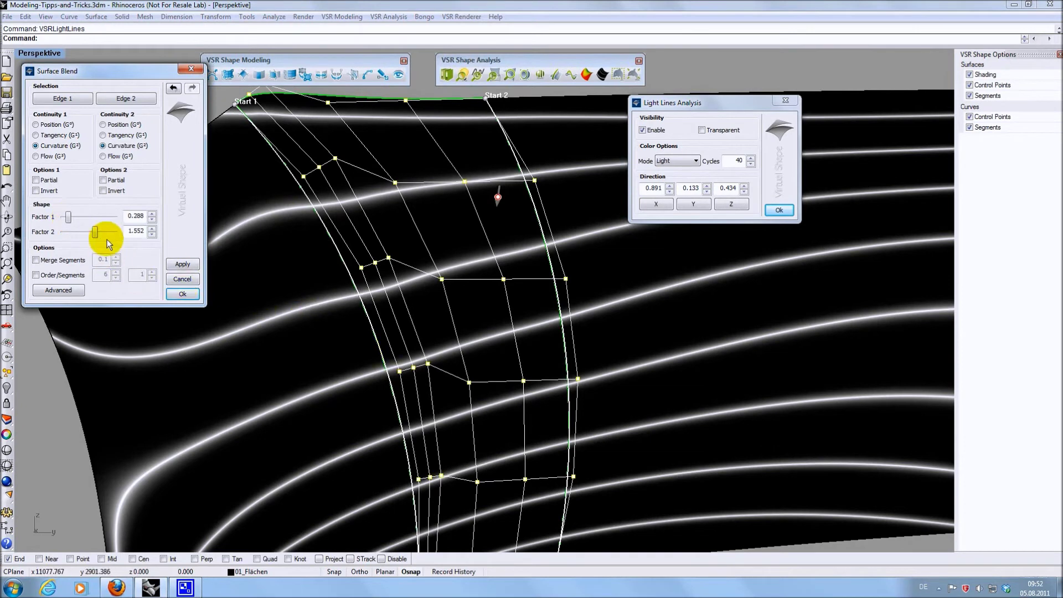
{"action": "left_click_drag", "start_coordinate": [97, 238], "coordinate": [100, 238]}
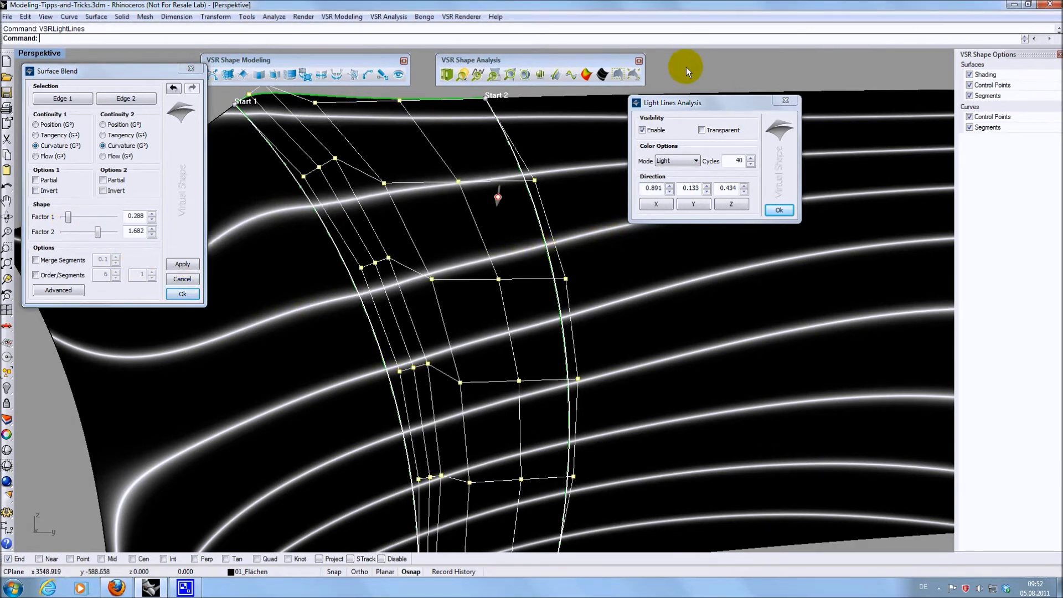
{"action": "scroll", "coordinate": [573, 291], "scroll_direction": "down", "scroll_amount": 3}
{"action": "right_click_drag", "start_coordinate": [526, 311], "coordinate": [496, 324]}
{"action": "scroll", "coordinate": [496, 324], "scroll_direction": "up", "scroll_amount": 2}
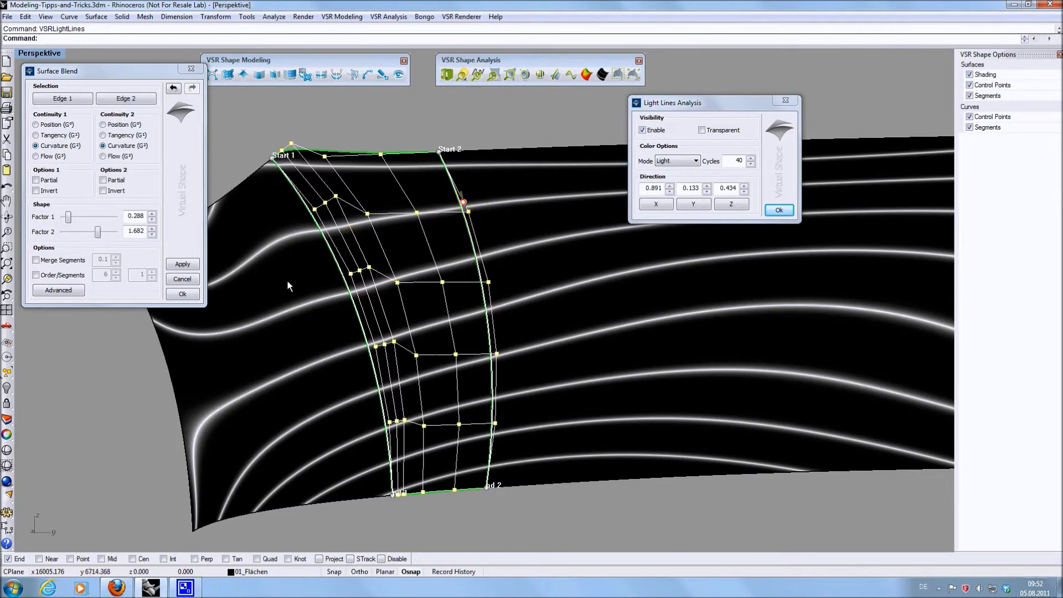
Step: Accept the VSR blend surface and turn off the light lines analysis
{"action": "left_click", "coordinate": [184, 294]}
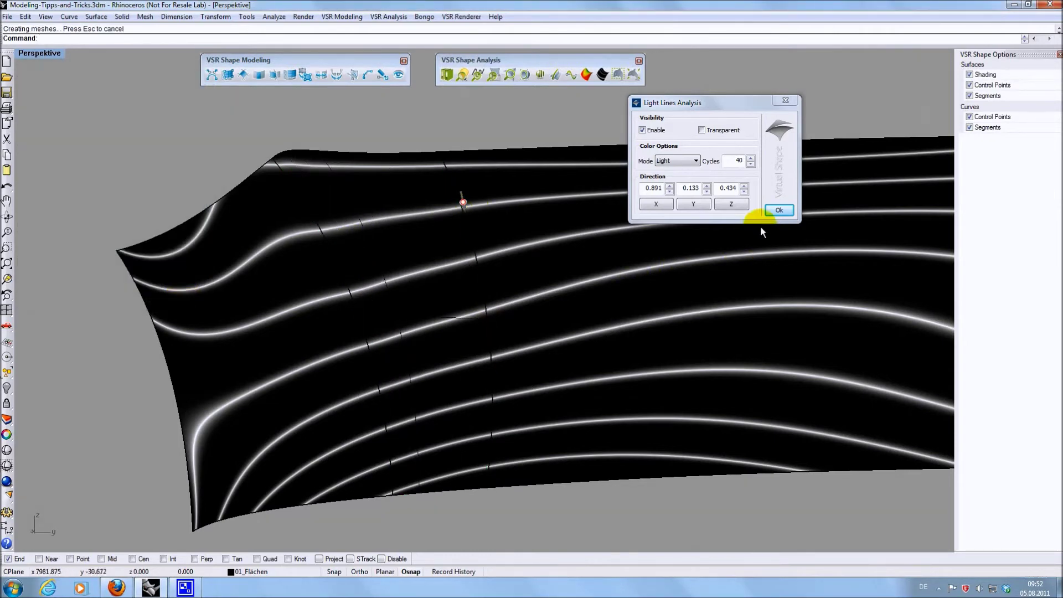
{"action": "left_click", "coordinate": [777, 210]}
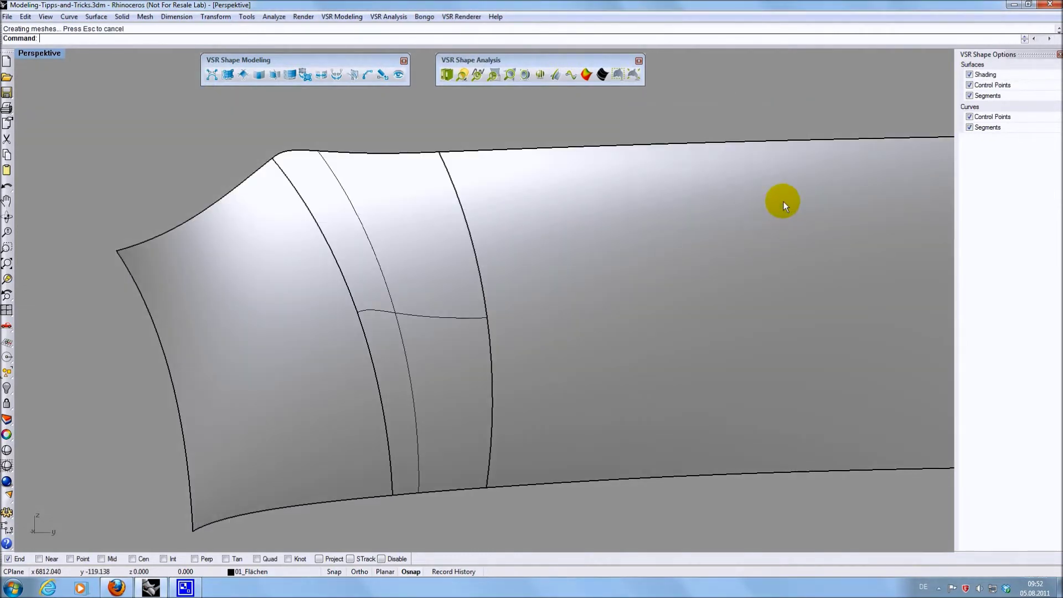
{"action": "left_click", "coordinate": [1059, 54]}
Step: Create a new layer named VSR Blend
{"action": "left_click", "coordinate": [243, 573]}
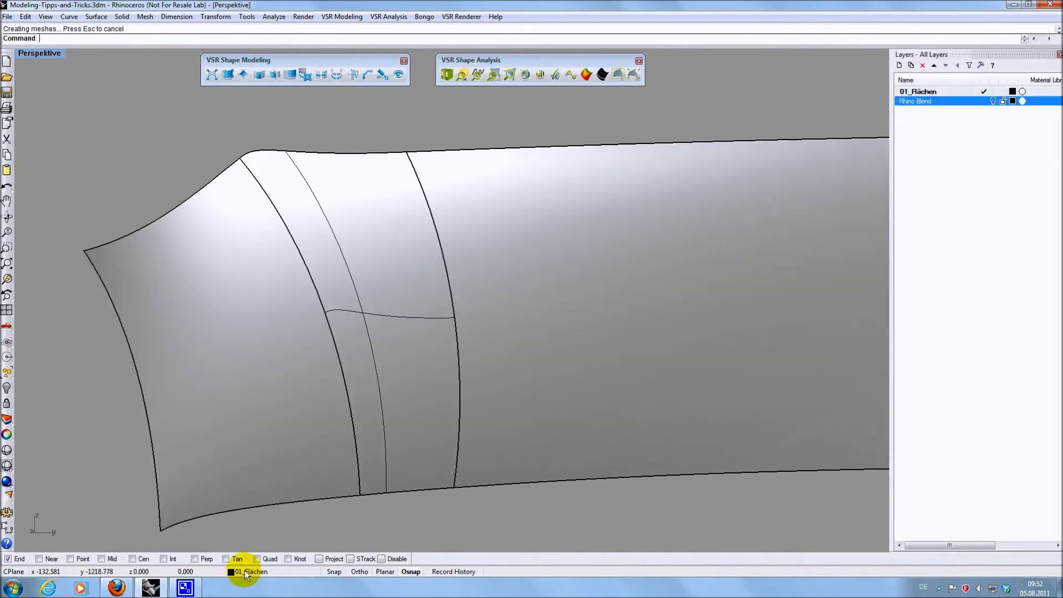
{"action": "left_click", "coordinate": [899, 66]}
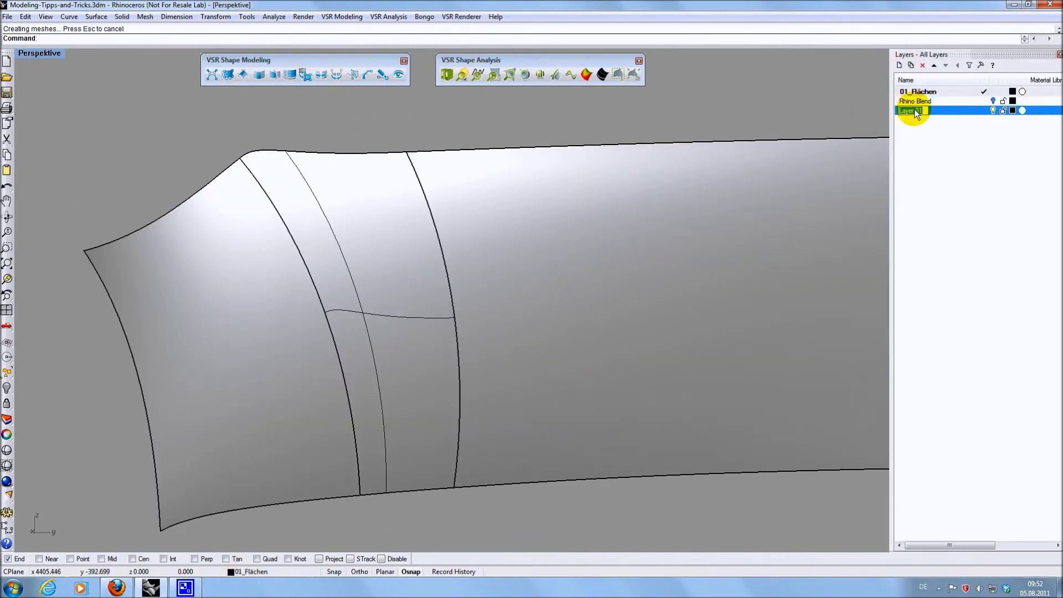
{"action": "type", "text": "VSR Blend"}
{"action": "key", "text": "Return"}
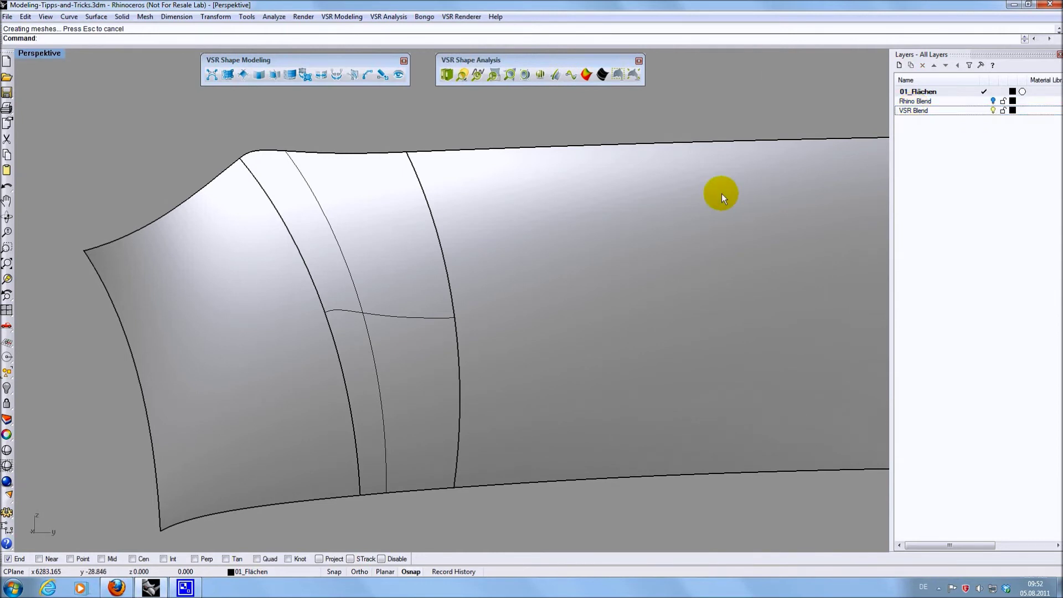
Step: Move the blend surface onto the VSR Blend layer and turn Rhino Blend back on
{"action": "left_click", "coordinate": [422, 252]}
{"action": "right_click", "coordinate": [915, 109]}
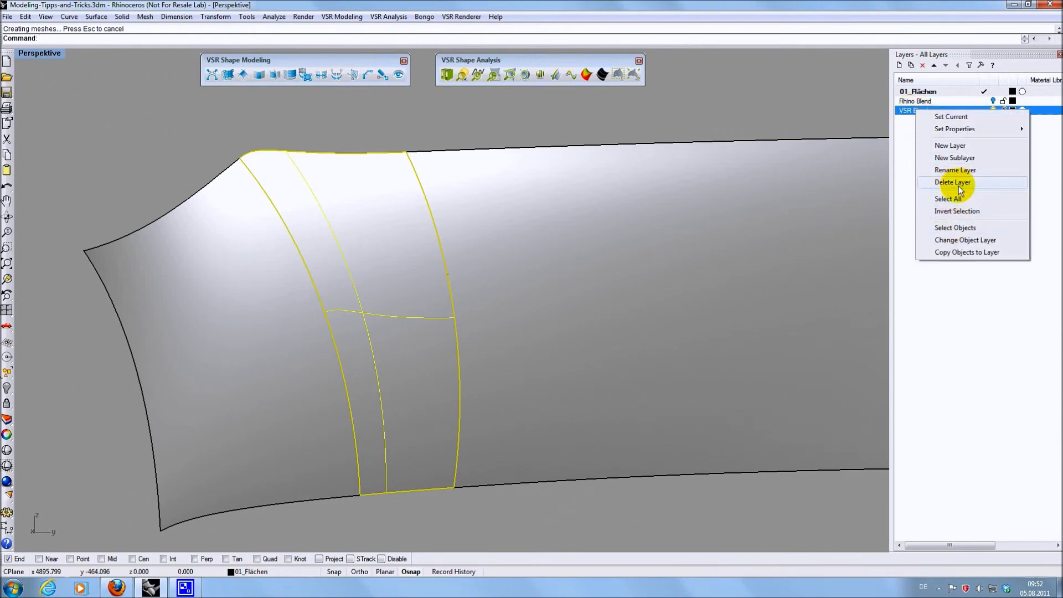
{"action": "left_click", "coordinate": [962, 240]}
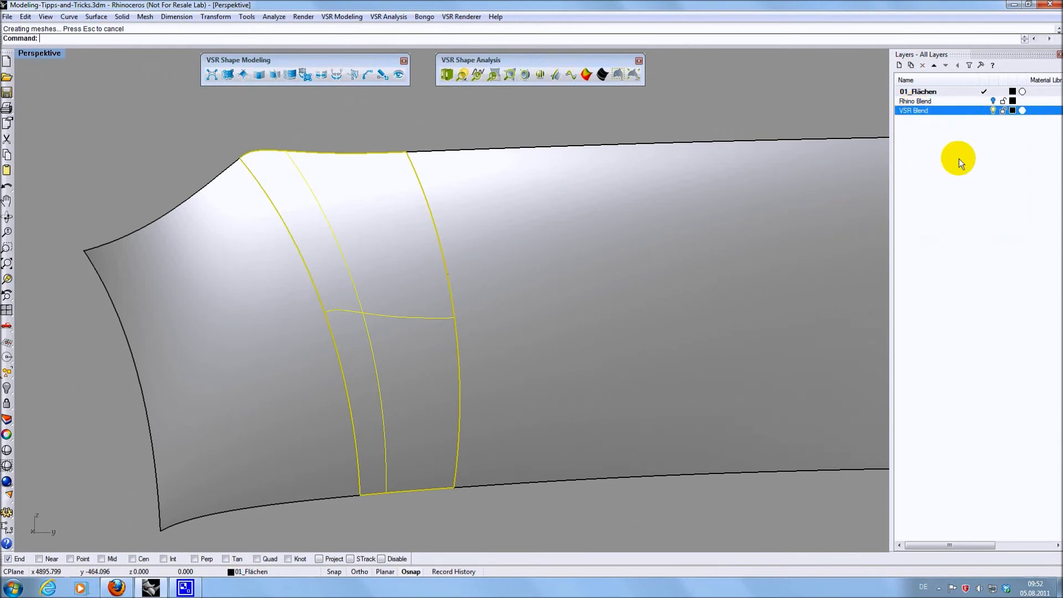
{"action": "left_click", "coordinate": [993, 101]}
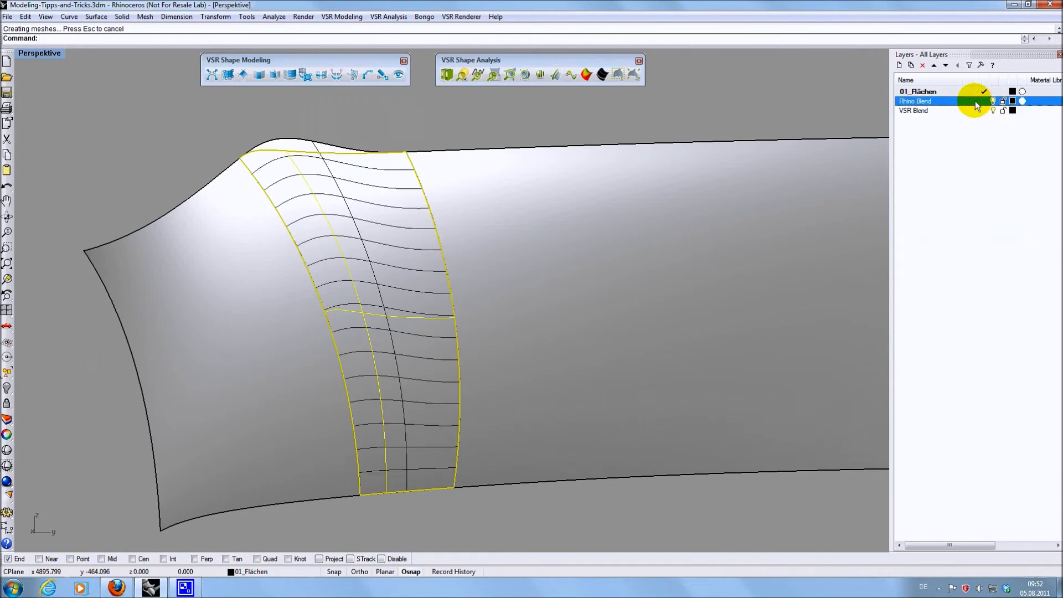
Step: Show light lines and toggle the Rhino Blend and VSR Blend layers to compare them
{"action": "left_click", "coordinate": [602, 73]}
{"action": "left_click", "coordinate": [321, 97]}
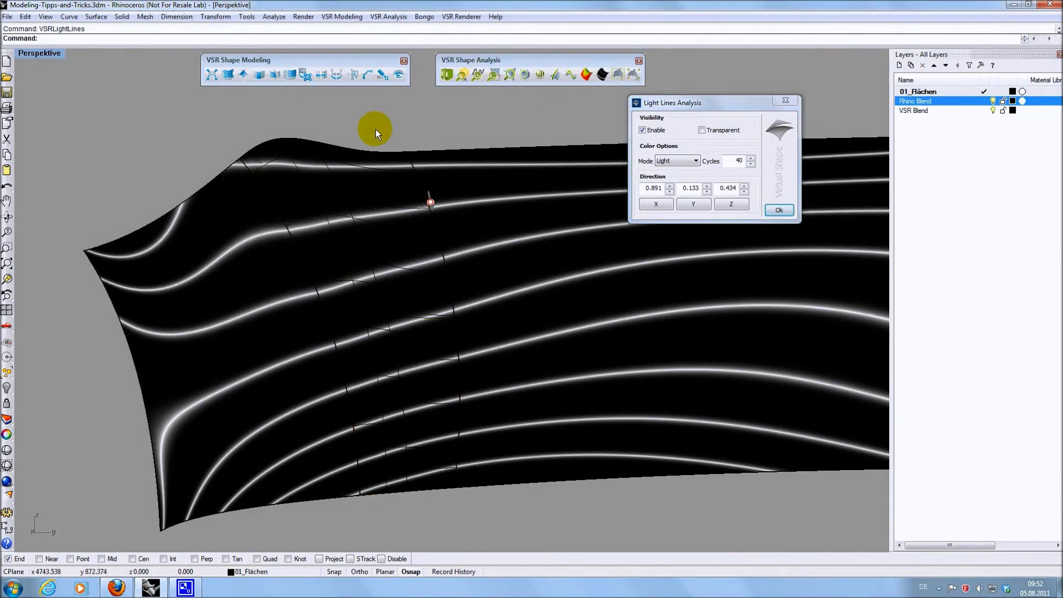
{"action": "scroll", "coordinate": [375, 128], "scroll_direction": "up", "scroll_amount": 3}
{"action": "right_click_drag", "start_coordinate": [375, 128], "coordinate": [393, 183], "text": "shift"}
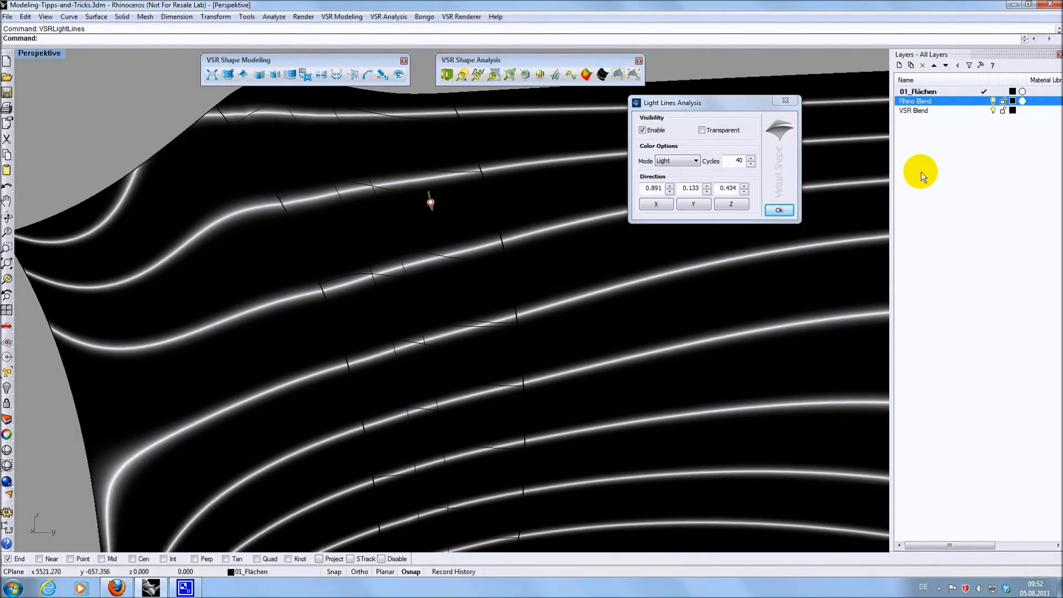
{"action": "left_click", "coordinate": [993, 102]}
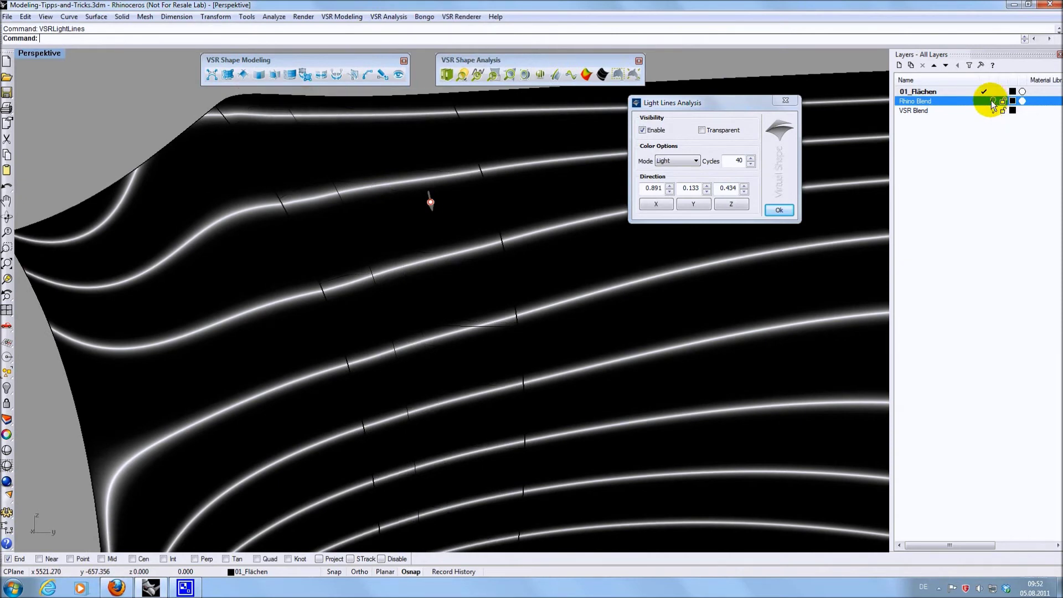
{"action": "left_click", "coordinate": [992, 110]}
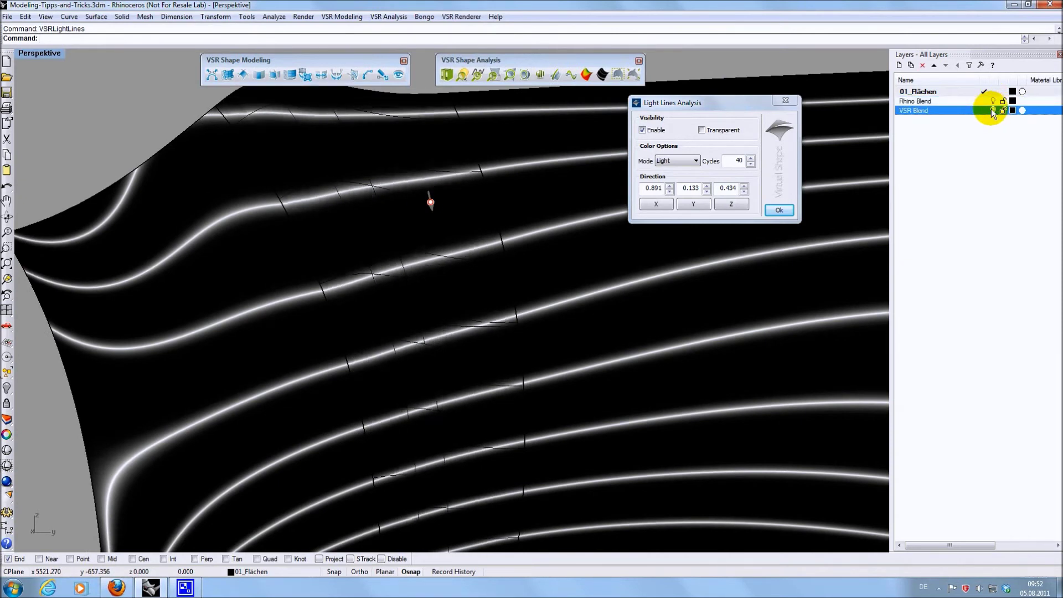
{"action": "left_click", "coordinate": [993, 110]}
{"action": "left_click", "coordinate": [993, 111]}
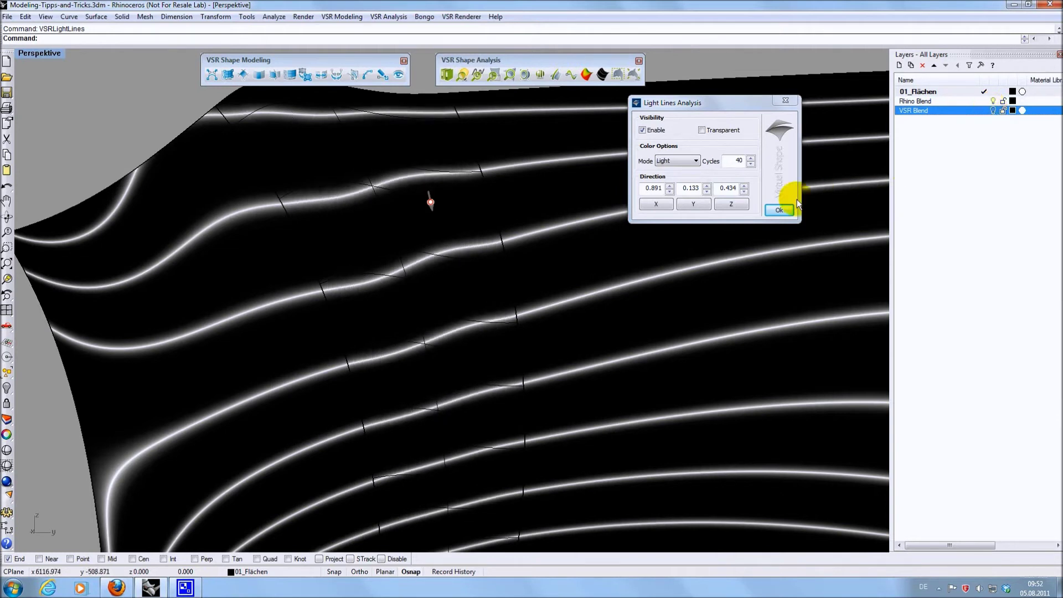
Step: Close the light lines analysis, hide the blend layers, and orbit out to both surfaces
{"action": "left_click", "coordinate": [779, 212]}
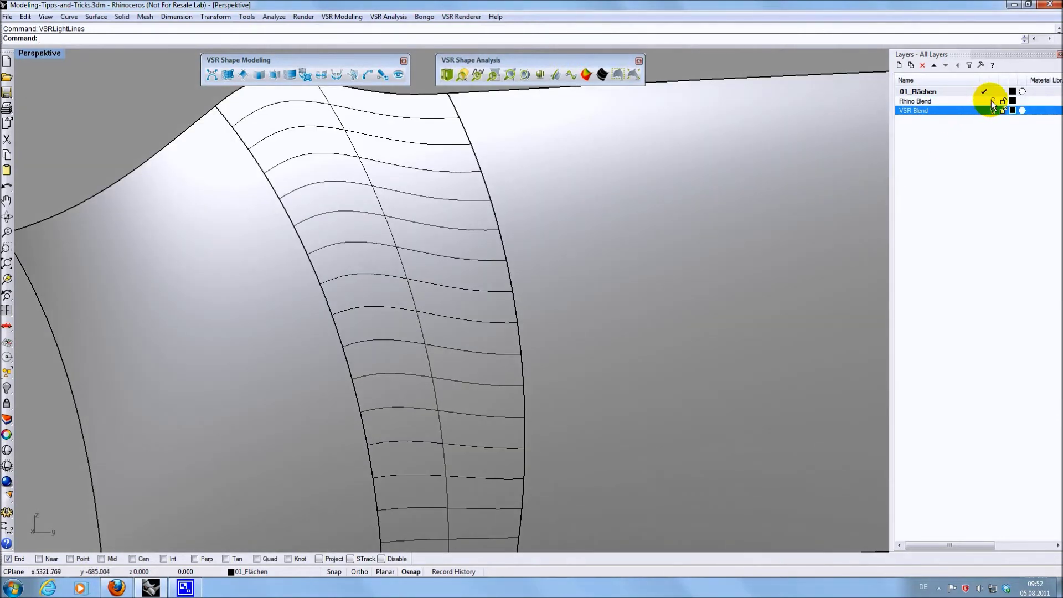
{"action": "left_click", "coordinate": [992, 110]}
{"action": "scroll", "coordinate": [796, 60], "scroll_direction": "down", "scroll_amount": 3}
{"action": "right_click_drag", "start_coordinate": [794, 152], "coordinate": [615, 285]}
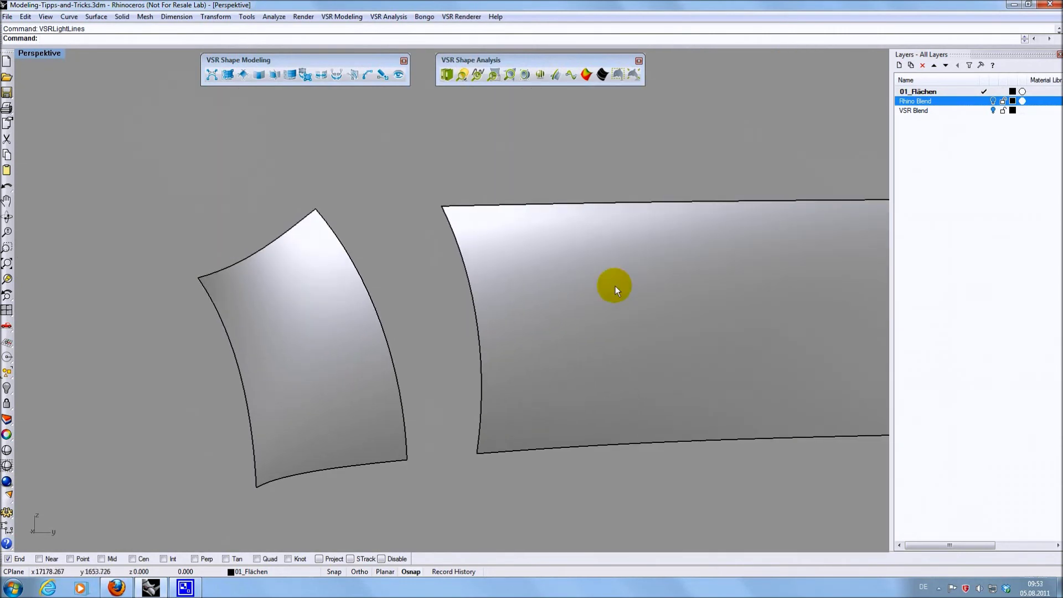
Step: Create a G2 VSR Surface Blend from the left surface's right edge to the right surface's left edge
{"action": "left_click", "coordinate": [258, 75]}
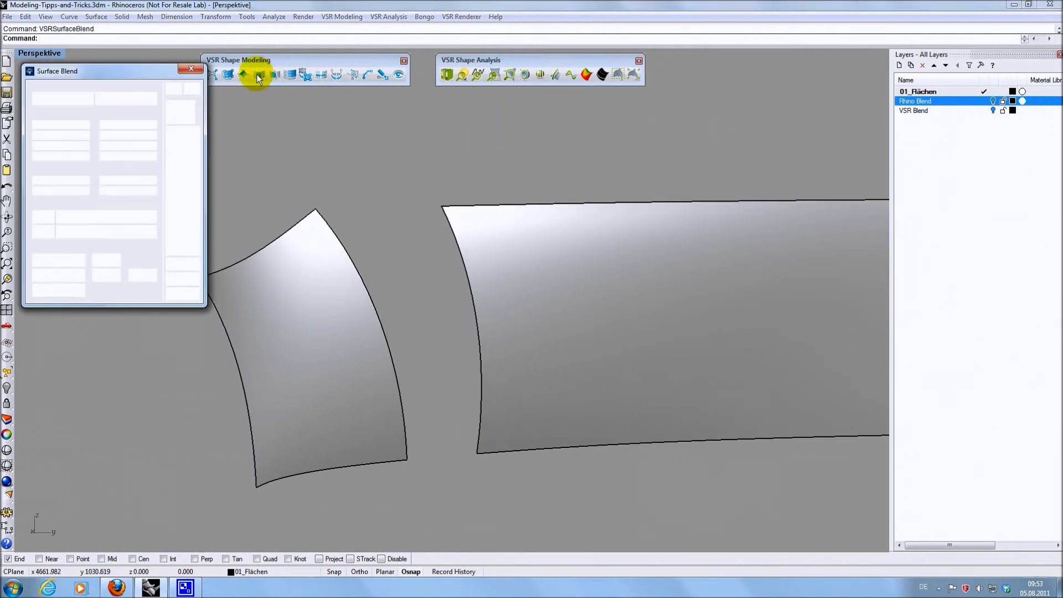
{"action": "left_click", "coordinate": [360, 276]}
{"action": "key", "text": "Return"}
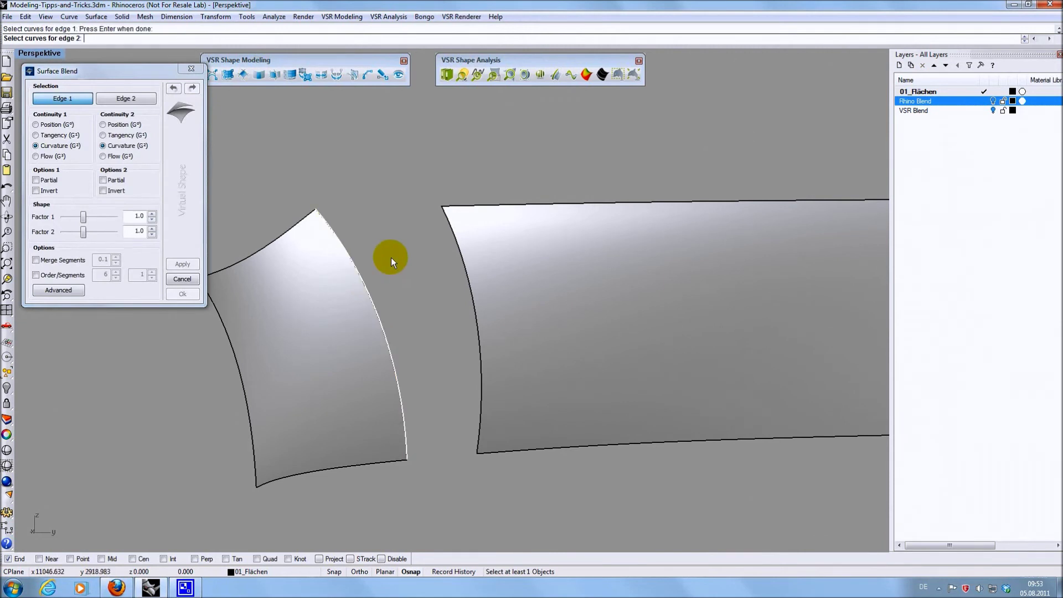
{"action": "left_click", "coordinate": [470, 278]}
{"action": "key", "text": "Return"}
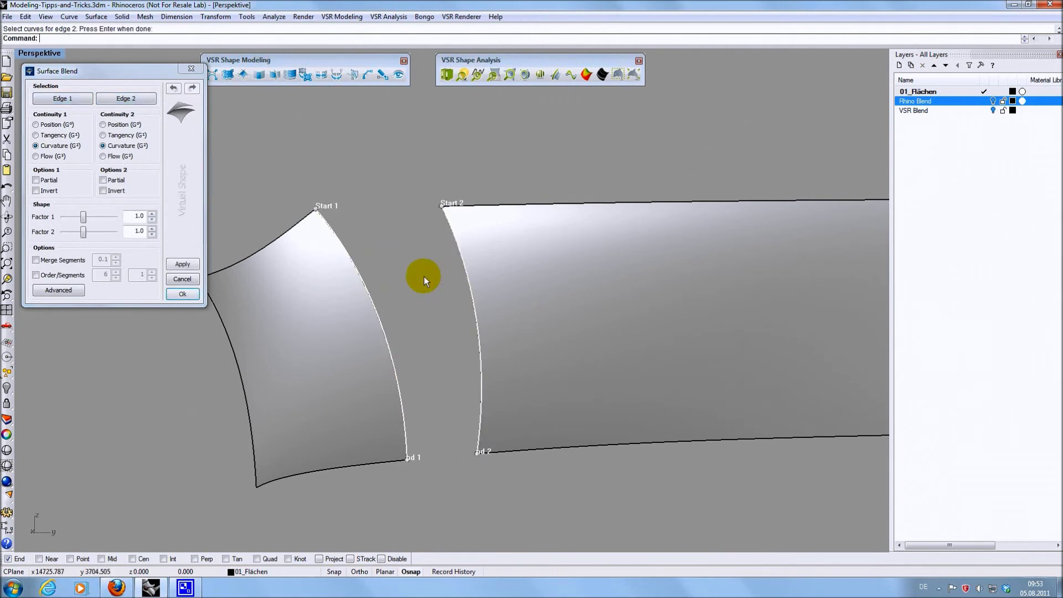
{"action": "left_click", "coordinate": [186, 264]}
Step: Straighten the blend's top edge at Start 1 and overlay light lines
{"action": "left_click", "coordinate": [315, 208]}
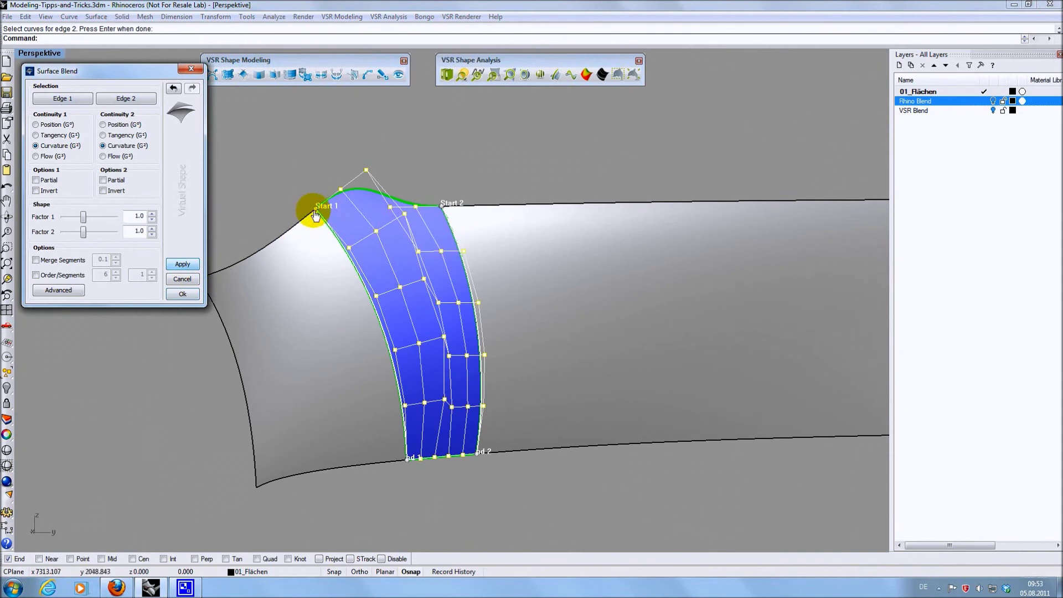
{"action": "left_click", "coordinate": [349, 235]}
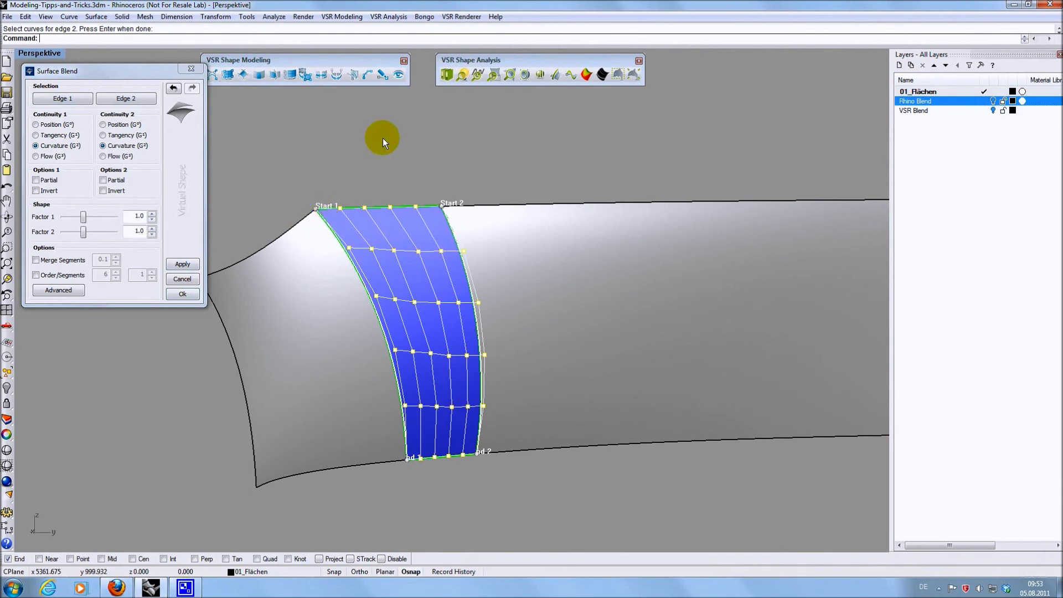
{"action": "left_click", "coordinate": [603, 78]}
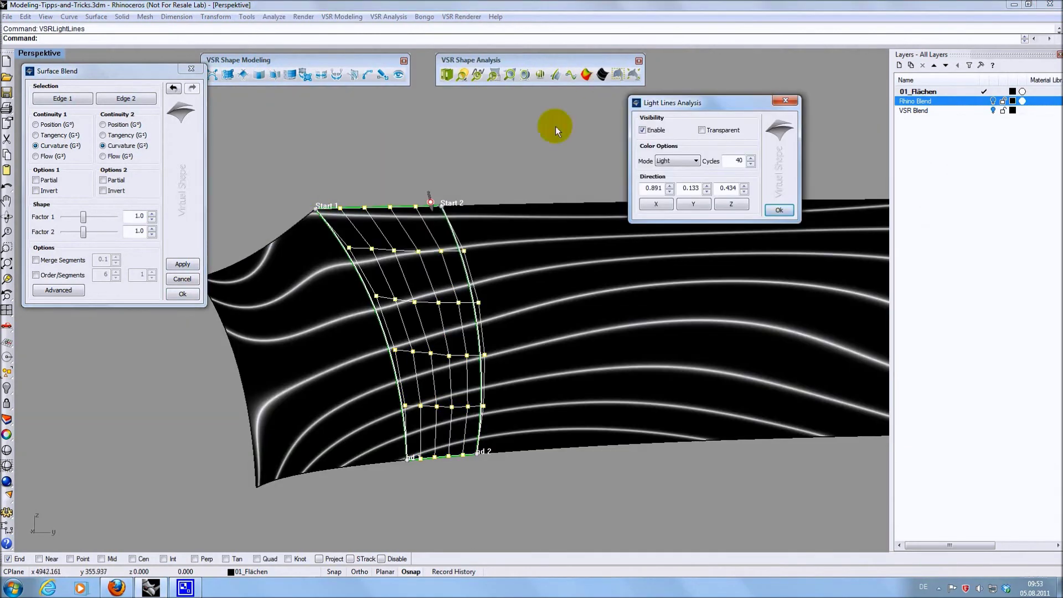
Step: Show the surface's control points and pull an inner point near the blend at movement factor 1
{"action": "right_click_drag", "start_coordinate": [391, 166], "coordinate": [472, 160], "text": "shift"}
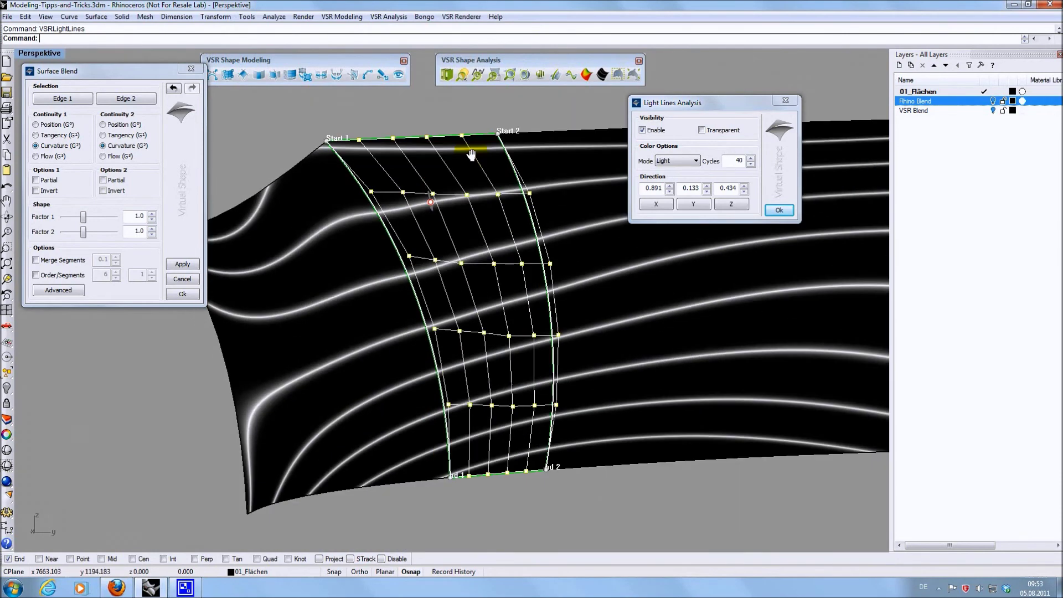
{"action": "left_click", "coordinate": [213, 75]}
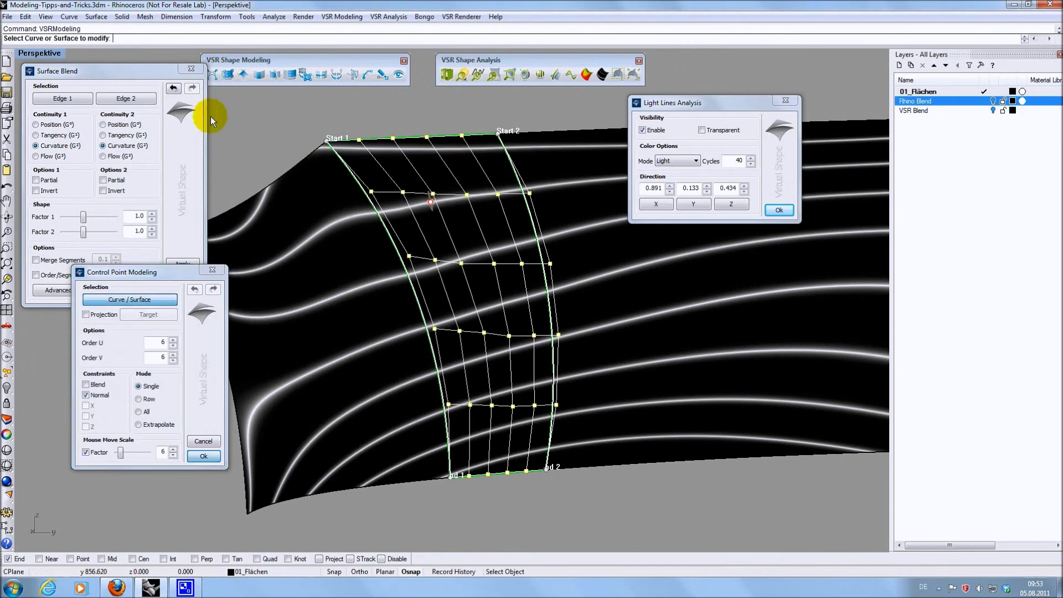
{"action": "left_click_drag", "start_coordinate": [167, 271], "coordinate": [128, 329]}
{"action": "left_click", "coordinate": [360, 303]}
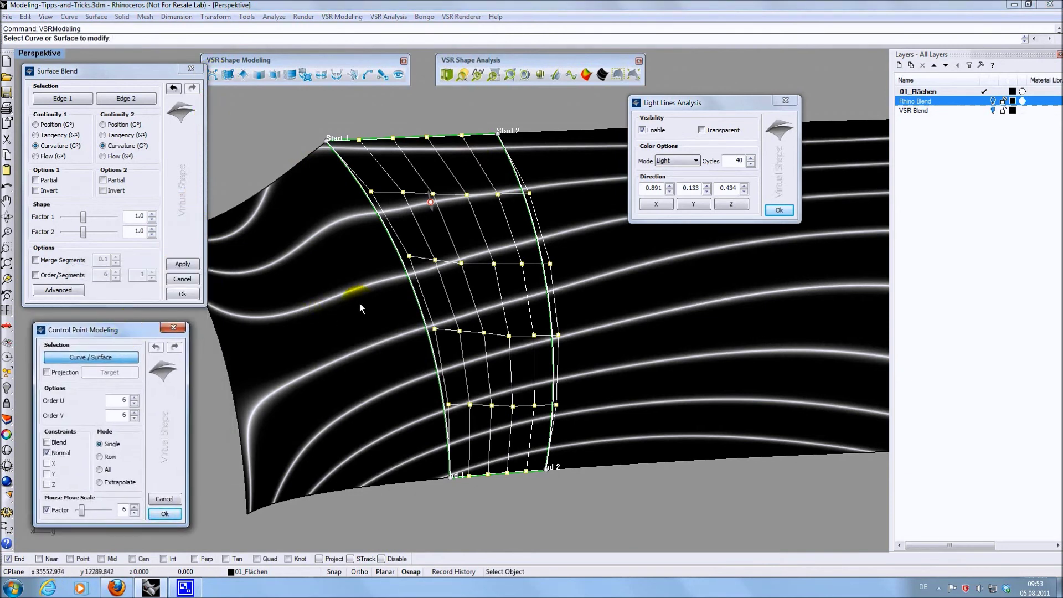
{"action": "left_click", "coordinate": [238, 403]}
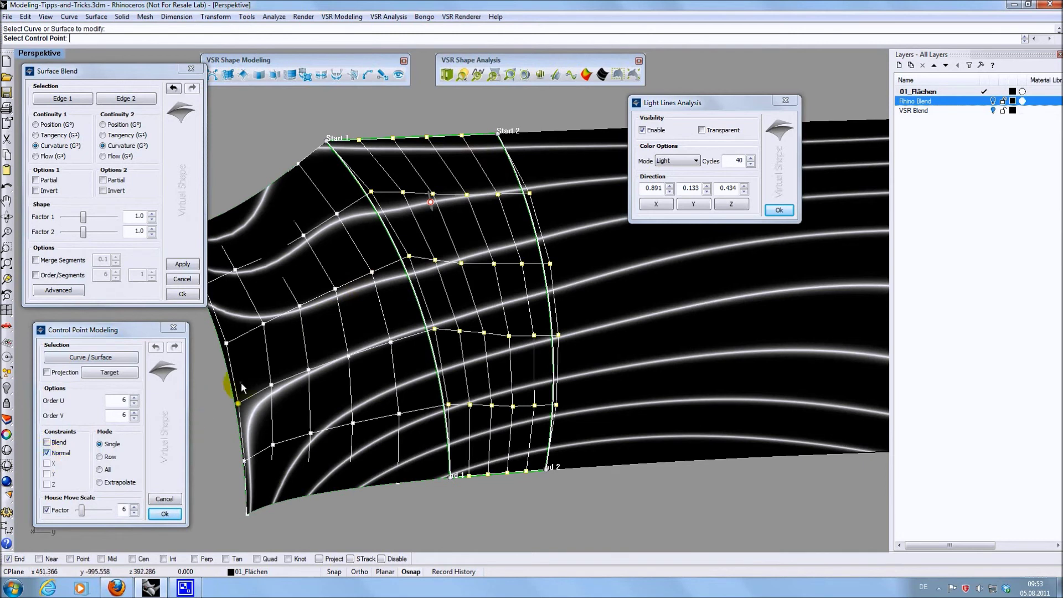
{"action": "left_click_drag", "start_coordinate": [81, 510], "coordinate": [73, 514]}
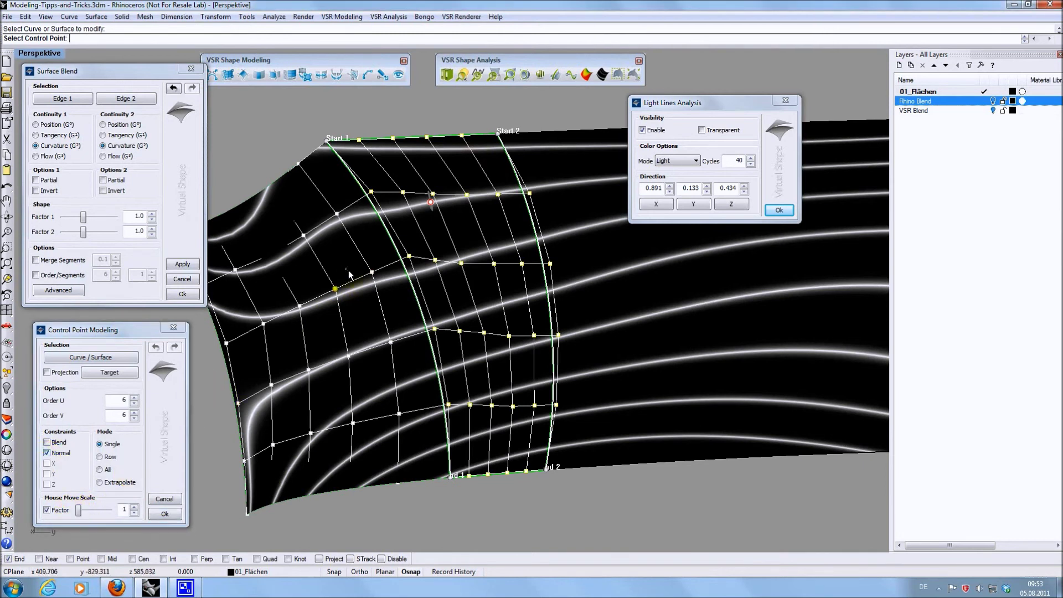
{"action": "left_click", "coordinate": [371, 272]}
{"action": "left_click_drag", "start_coordinate": [370, 272], "coordinate": [371, 287]}
Step: Undo that move and nudge the inner control point again at a higher factor to smooth the light lines
{"action": "left_click", "coordinate": [226, 343]}
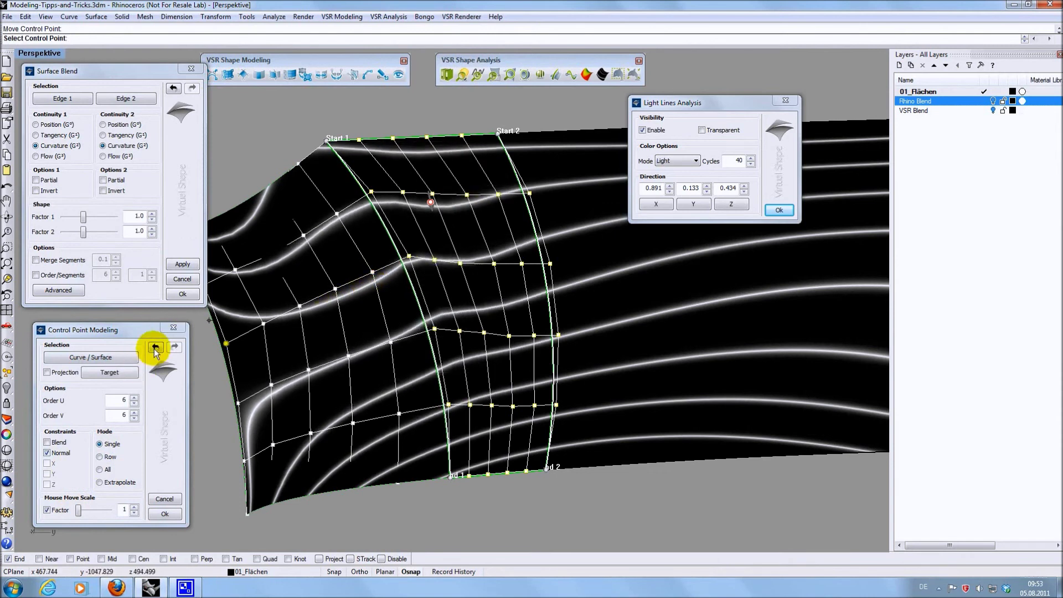
{"action": "left_click", "coordinate": [154, 347]}
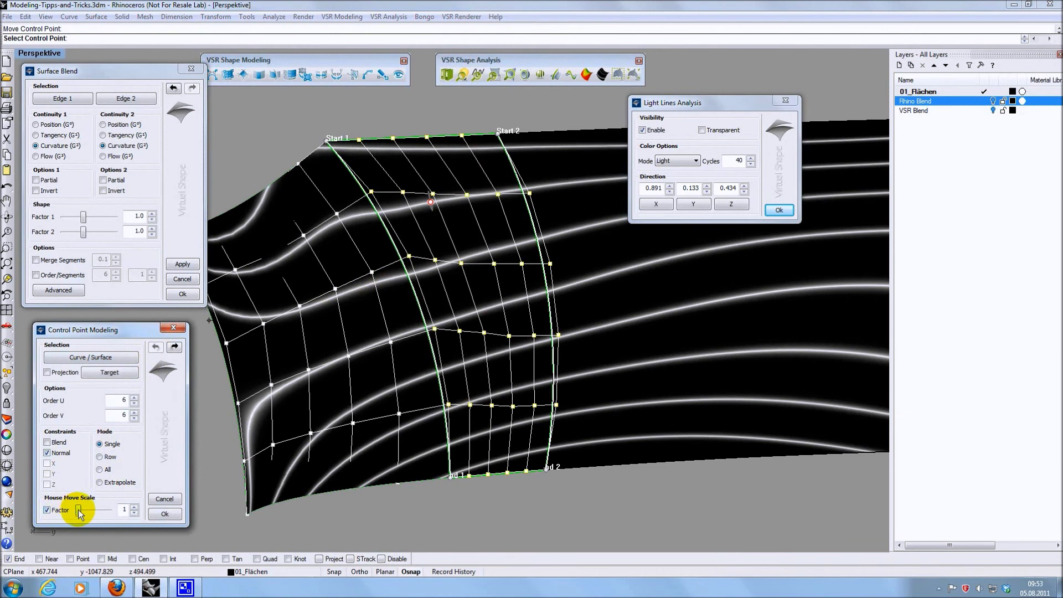
{"action": "left_click_drag", "start_coordinate": [79, 510], "coordinate": [81, 511]}
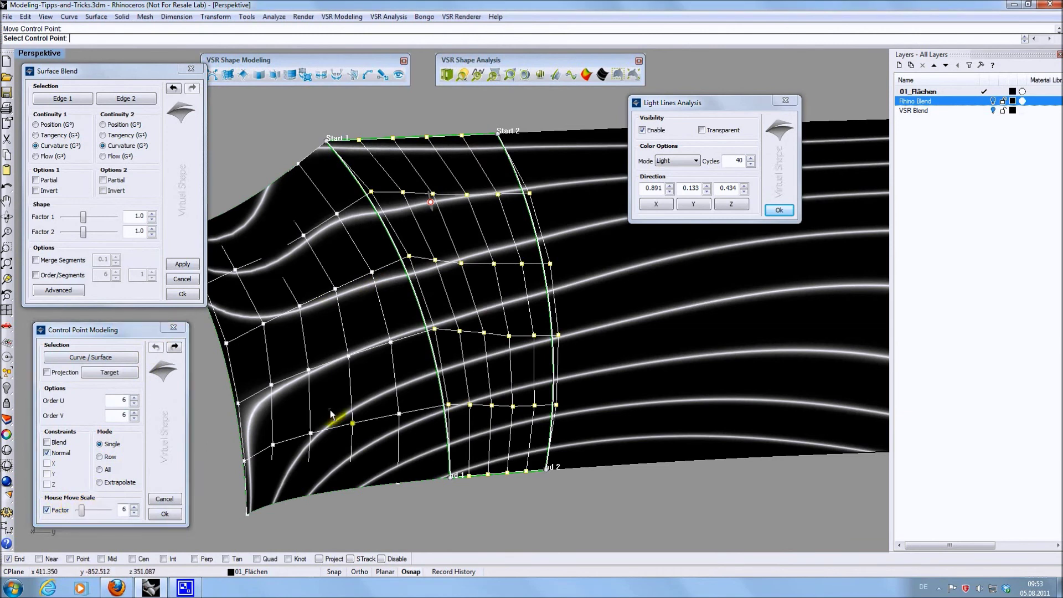
{"action": "left_click", "coordinate": [372, 273]}
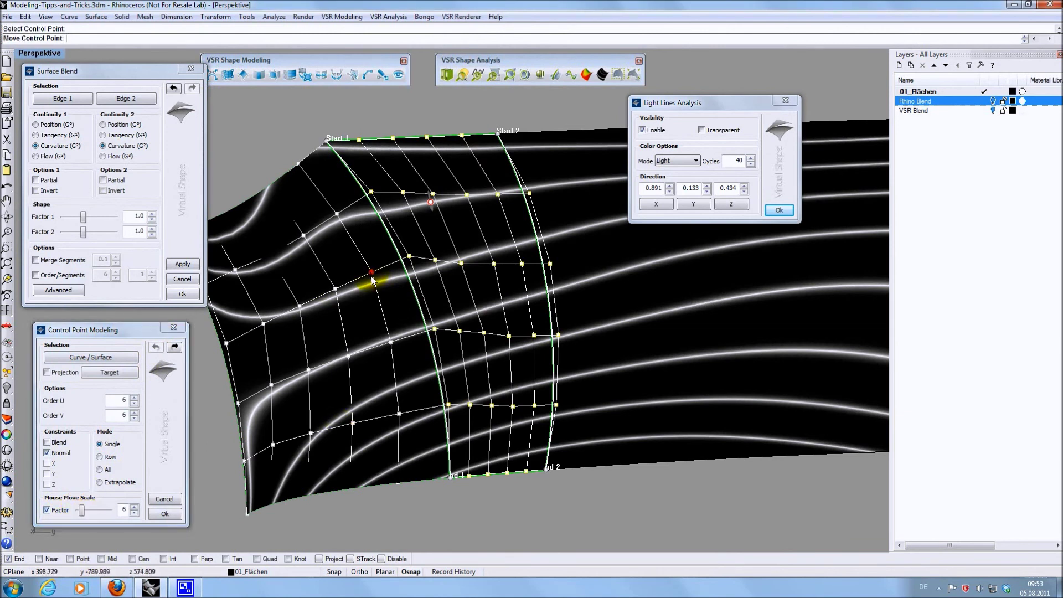
{"action": "left_click_drag", "start_coordinate": [374, 276], "coordinate": [374, 259]}
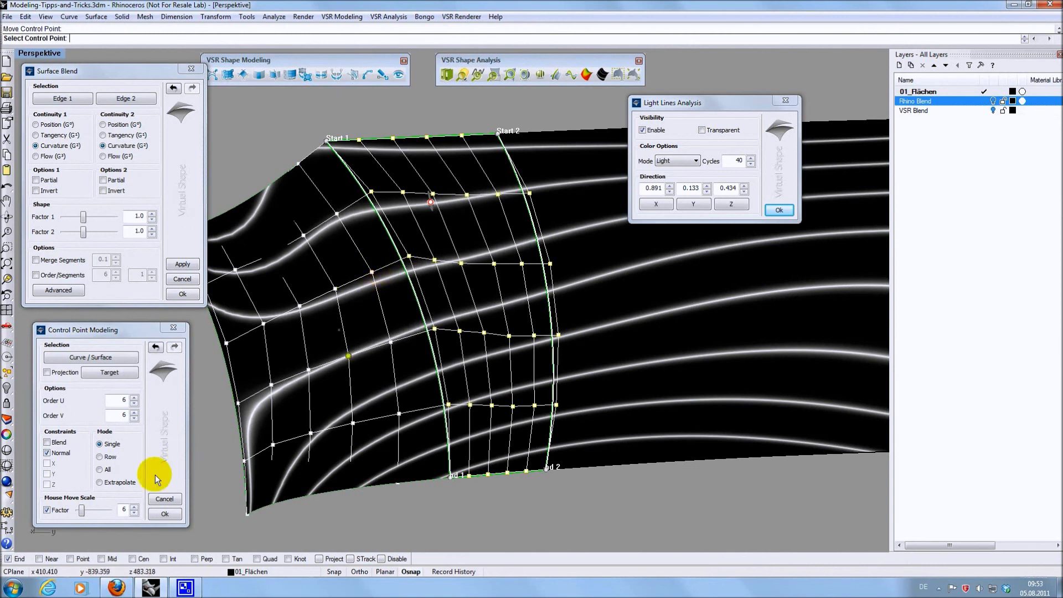
Step: Accept the control-point edits and the finished VSR blend surface
{"action": "left_click", "coordinate": [164, 513]}
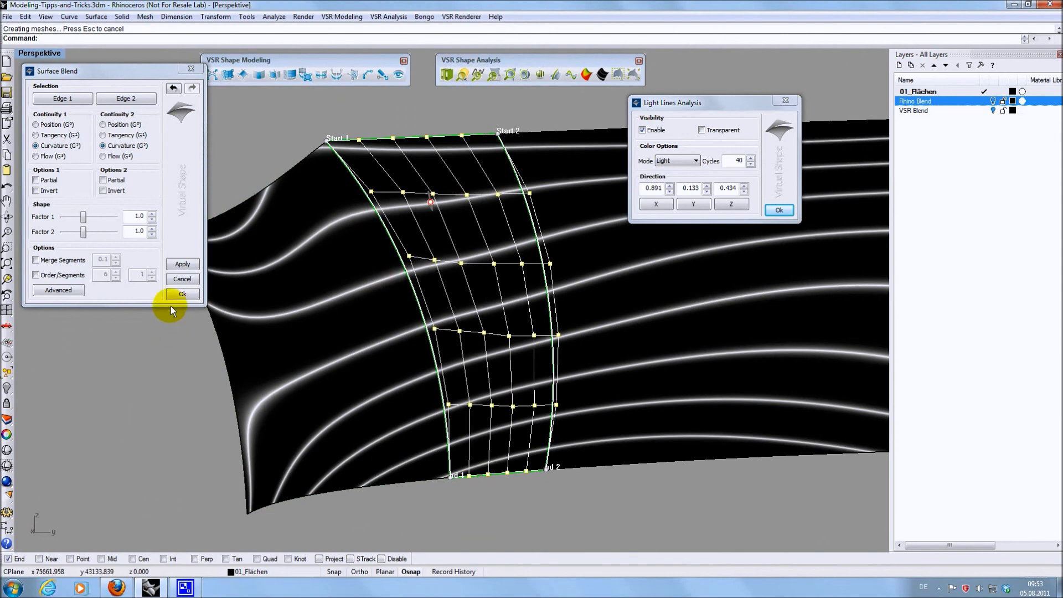
{"action": "left_click", "coordinate": [183, 294]}
{"action": "mouse_move", "coordinate": [549, 347]}
{"action": "right_mouse_down"}
{"action": "mouse_move", "coordinate": [520, 348]}
{"action": "mouse_move", "coordinate": [539, 352]}
{"action": "right_mouse_up"}
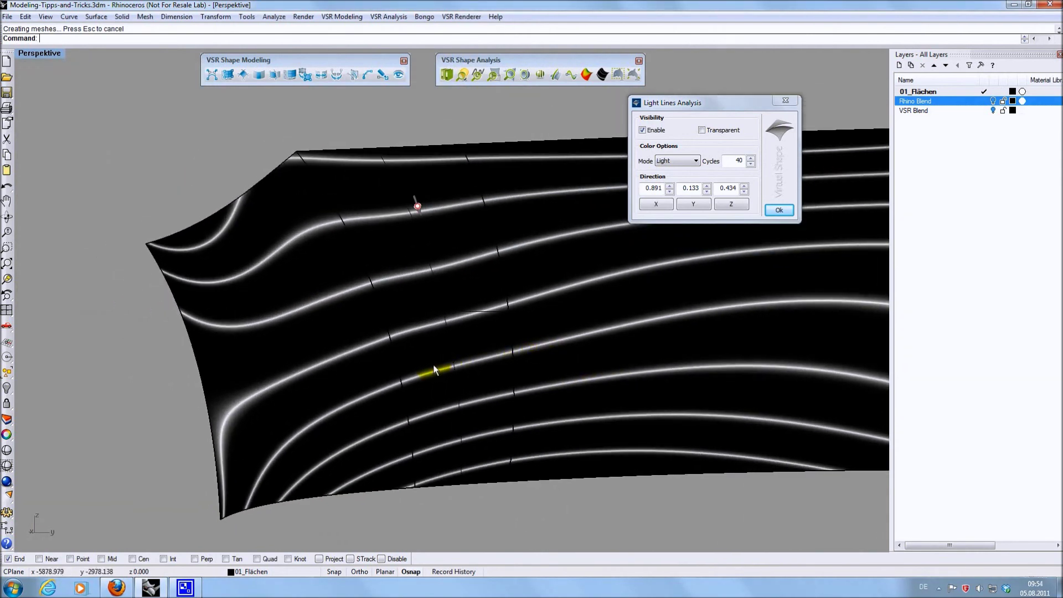